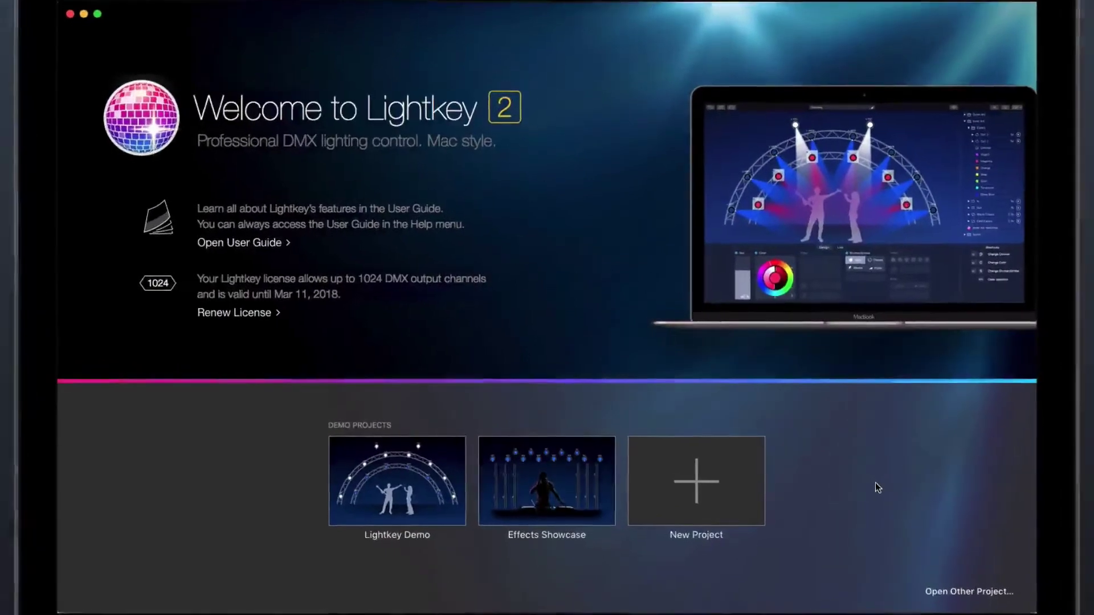
Create a new project named 'Lightkey Project' and save it on the Desktop
{"action": "left_click", "coordinate": [727, 500]}
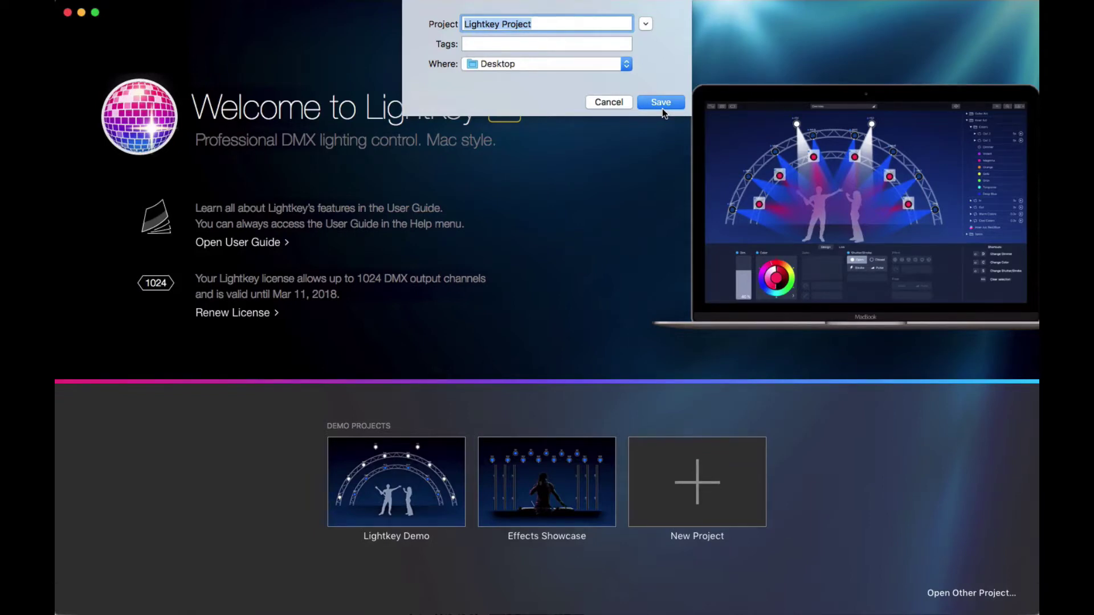
{"action": "left_click", "coordinate": [662, 108]}
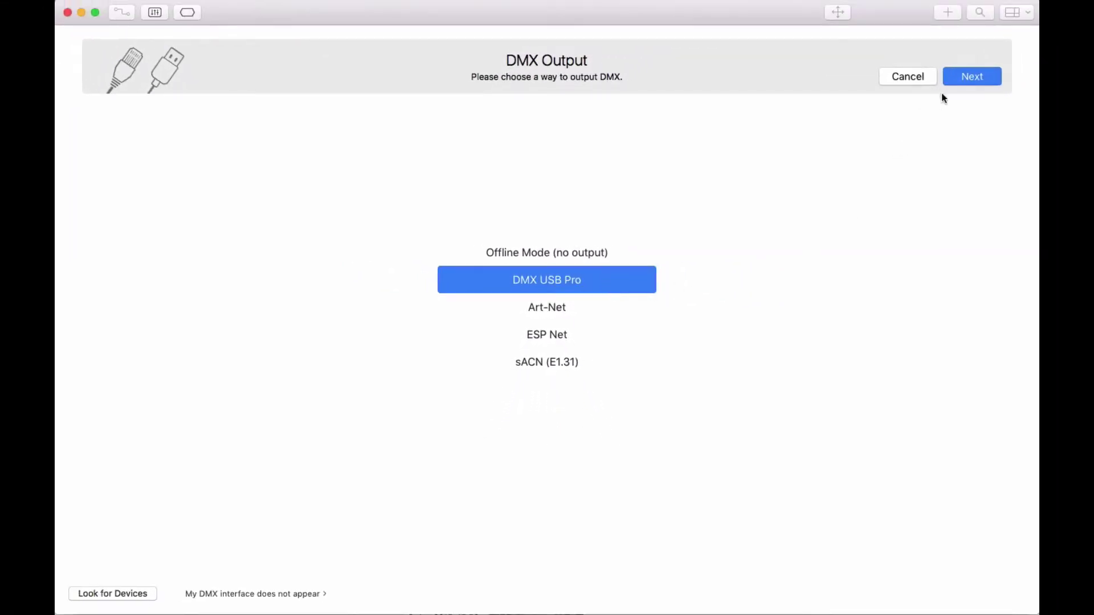
Keep DMX USB Pro as the DMX output and continue to Fixture Patching
{"action": "left_click", "coordinate": [964, 78]}
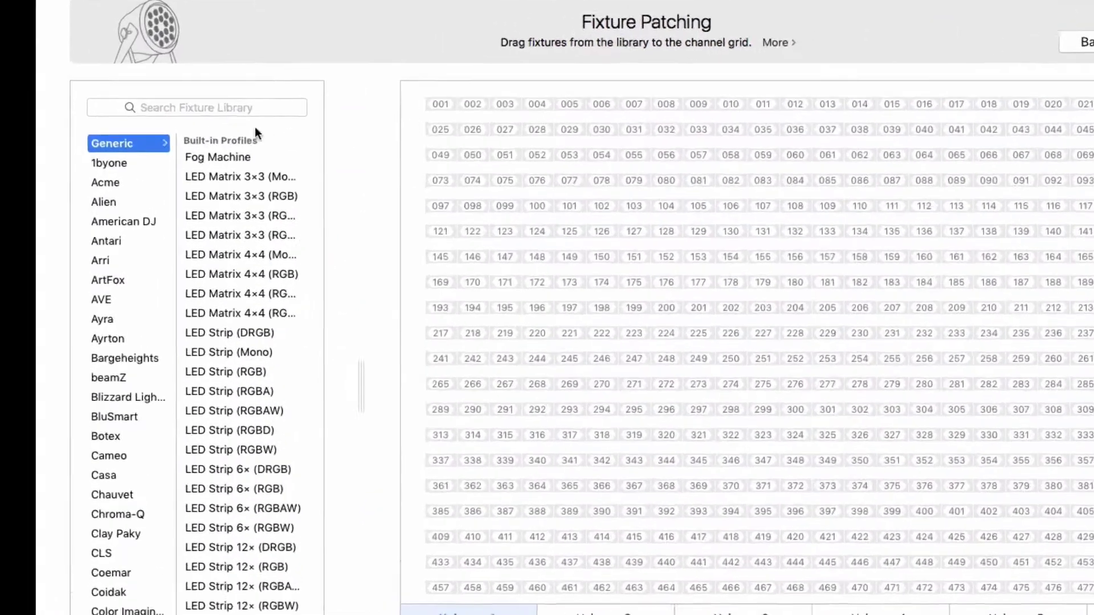
Search 'intimidator' and patch six Intimidator Spot 350 heads, MH1–MH6, from channel 001
{"action": "left_click", "coordinate": [251, 129]}
{"action": "type", "text": "intimidator"}
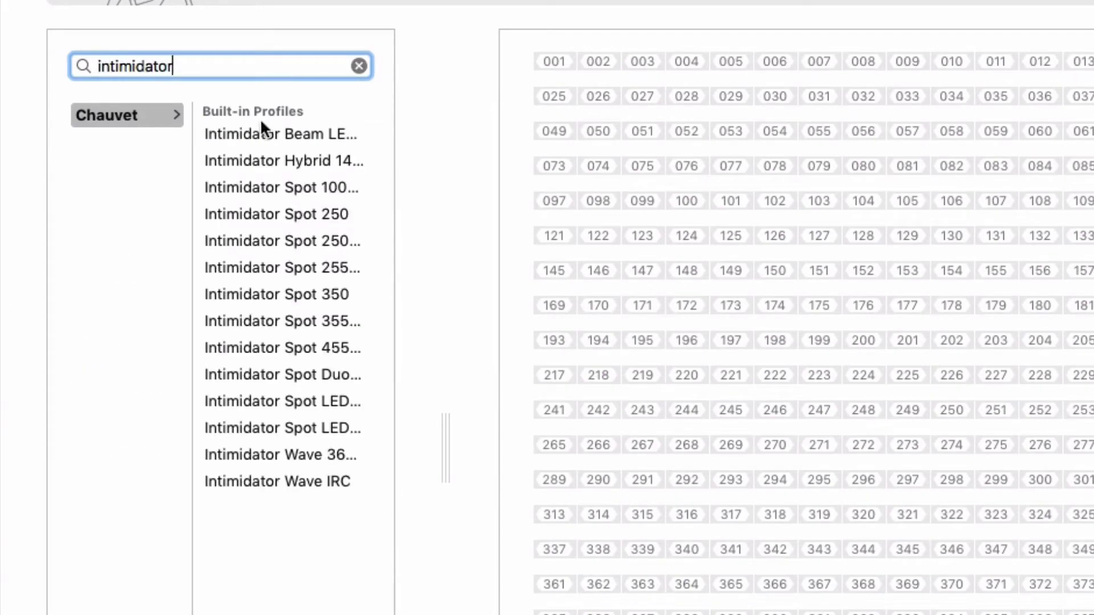
{"action": "left_click_drag", "start_coordinate": [237, 289], "coordinate": [271, 77]}
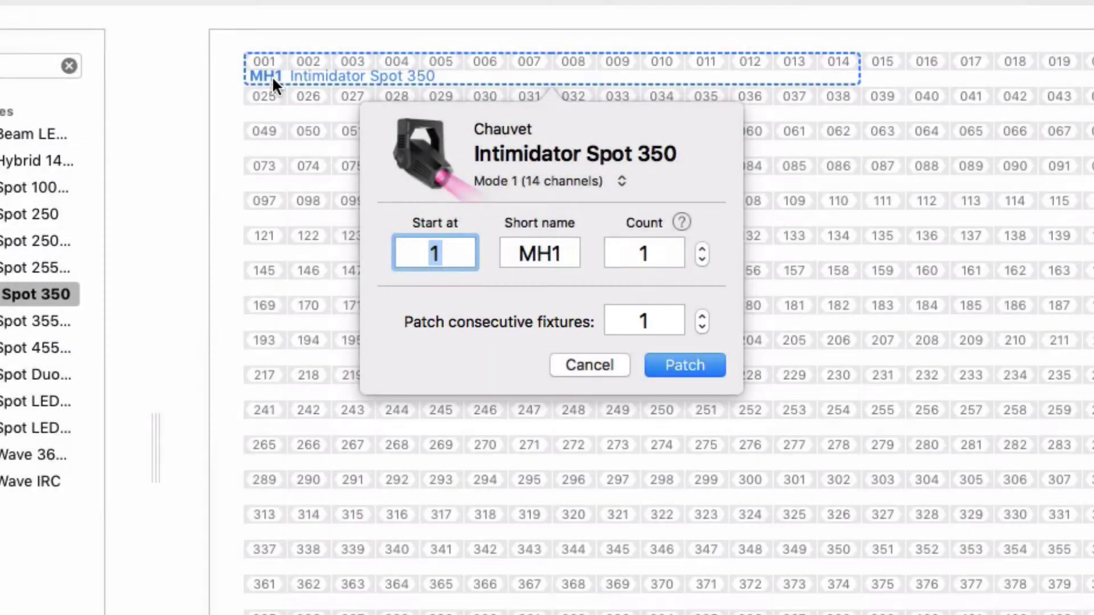
{"action": "left_click", "coordinate": [703, 315]}
{"action": "left_click", "coordinate": [702, 315]}
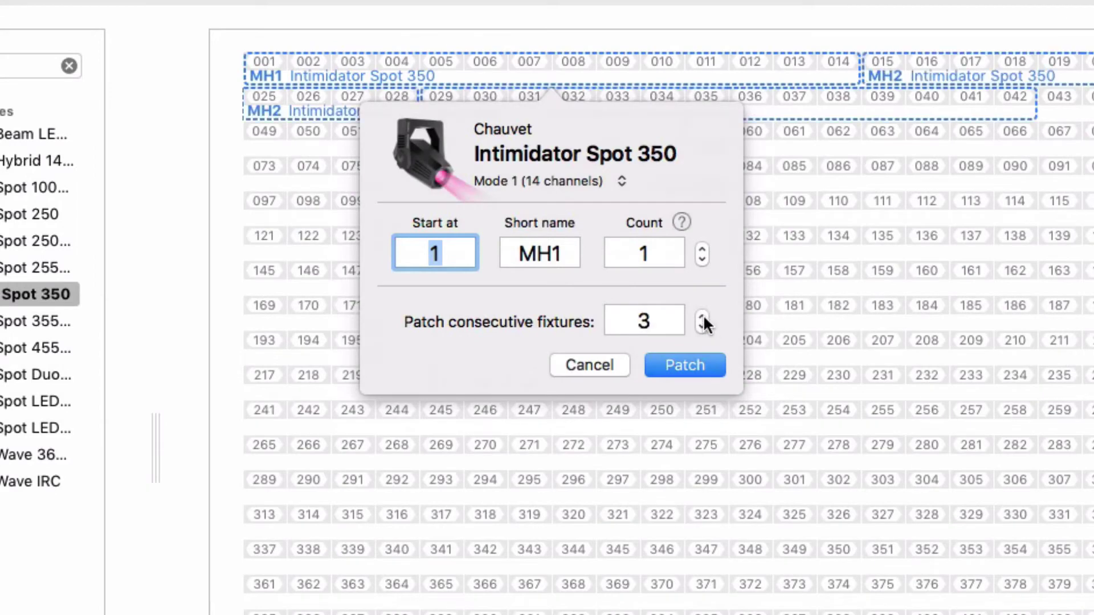
{"action": "left_click", "coordinate": [703, 314]}
{"action": "left_click", "coordinate": [703, 314]}
{"action": "left_click", "coordinate": [703, 314]}
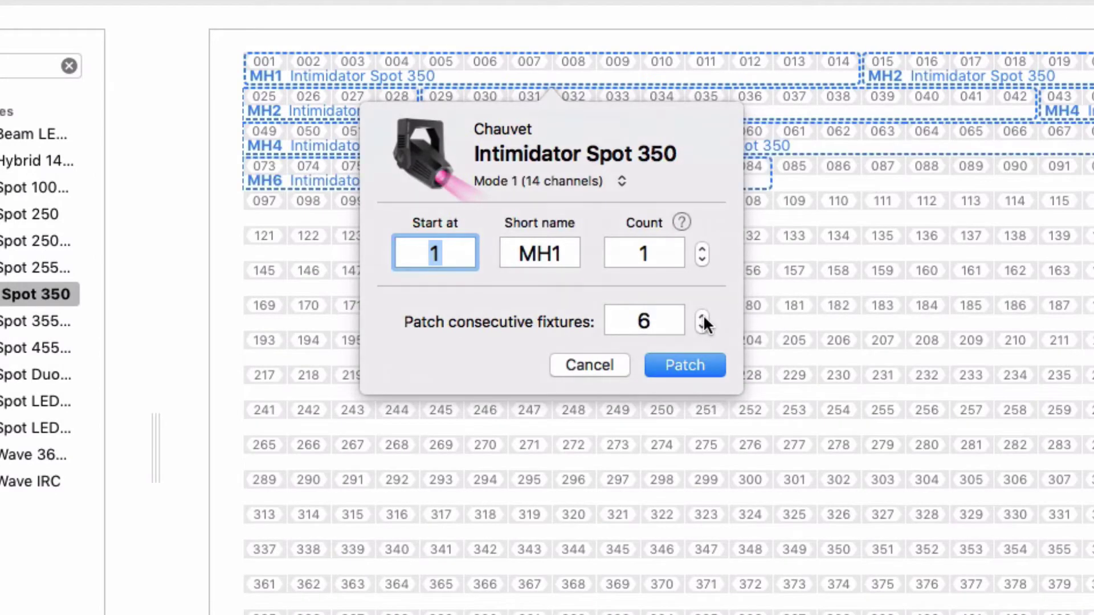
{"action": "left_click", "coordinate": [685, 366]}
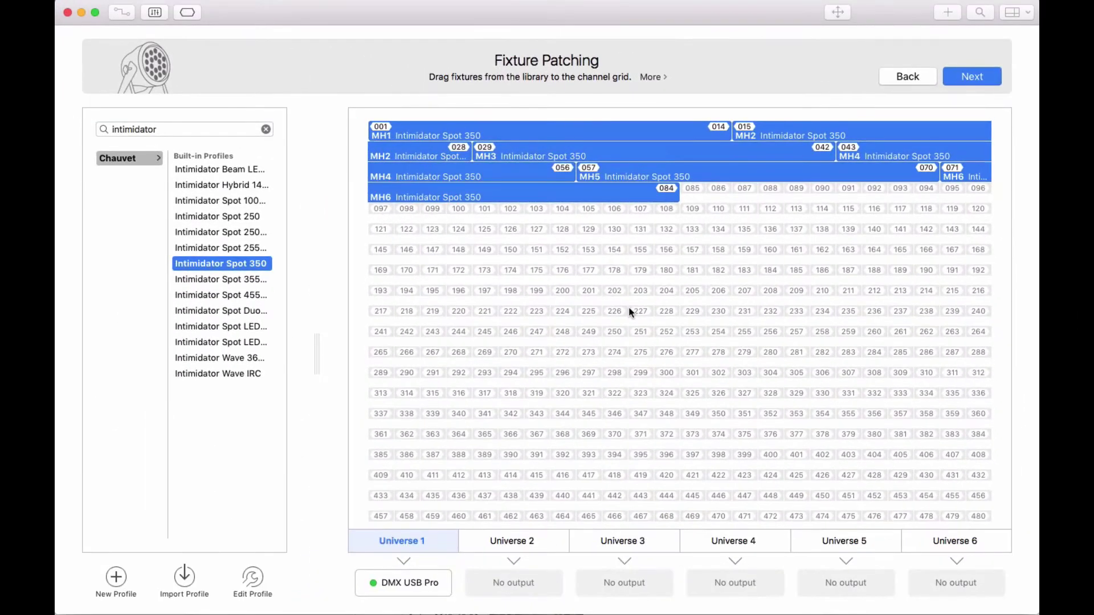
Clear the library search and drop a Generic PAR Wash onto channel 085
{"action": "left_click", "coordinate": [269, 130]}
{"action": "left_click", "coordinate": [266, 130]}
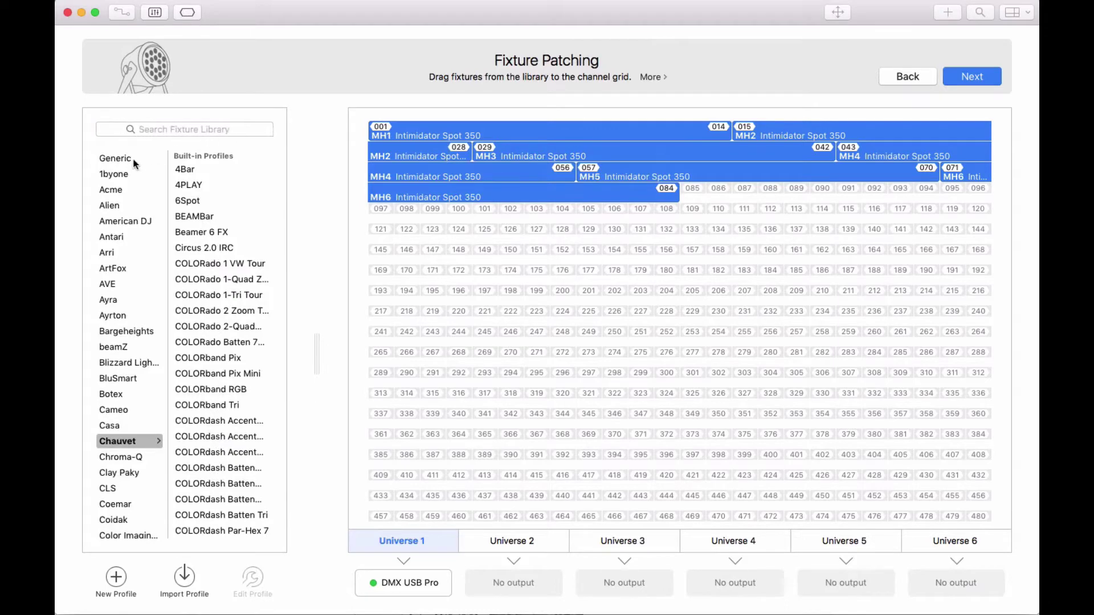
{"action": "left_click", "coordinate": [119, 159]}
{"action": "scroll", "coordinate": [243, 339], "scroll_direction": "down", "scroll_amount": 2}
{"action": "scroll", "coordinate": [242, 337], "scroll_direction": "down", "scroll_amount": 10}
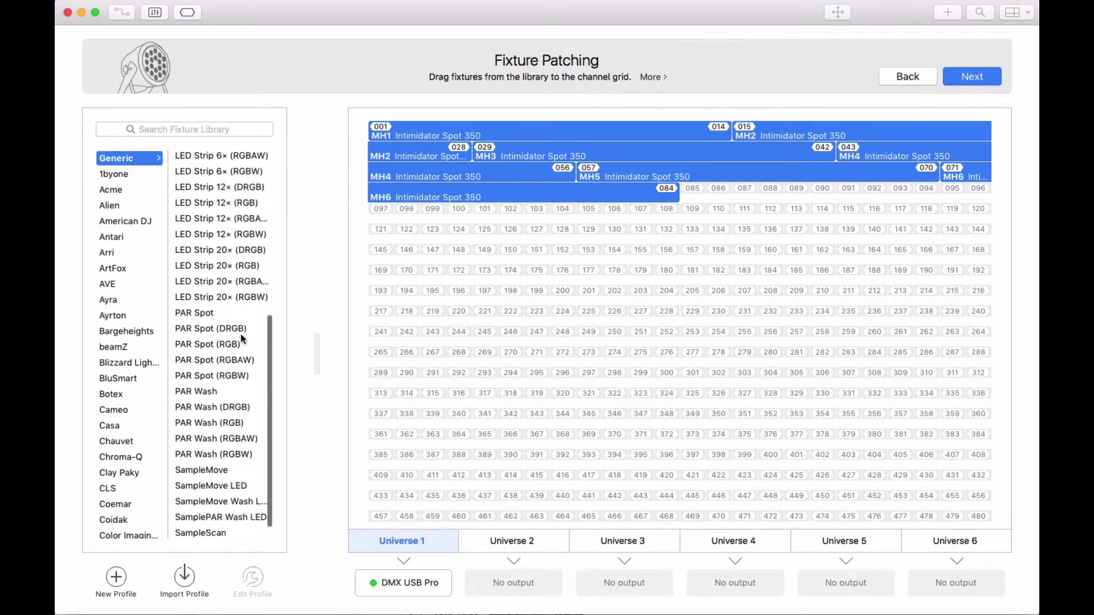
{"action": "left_click", "coordinate": [221, 377]}
{"action": "left_click_drag", "start_coordinate": [221, 378], "coordinate": [693, 199]}
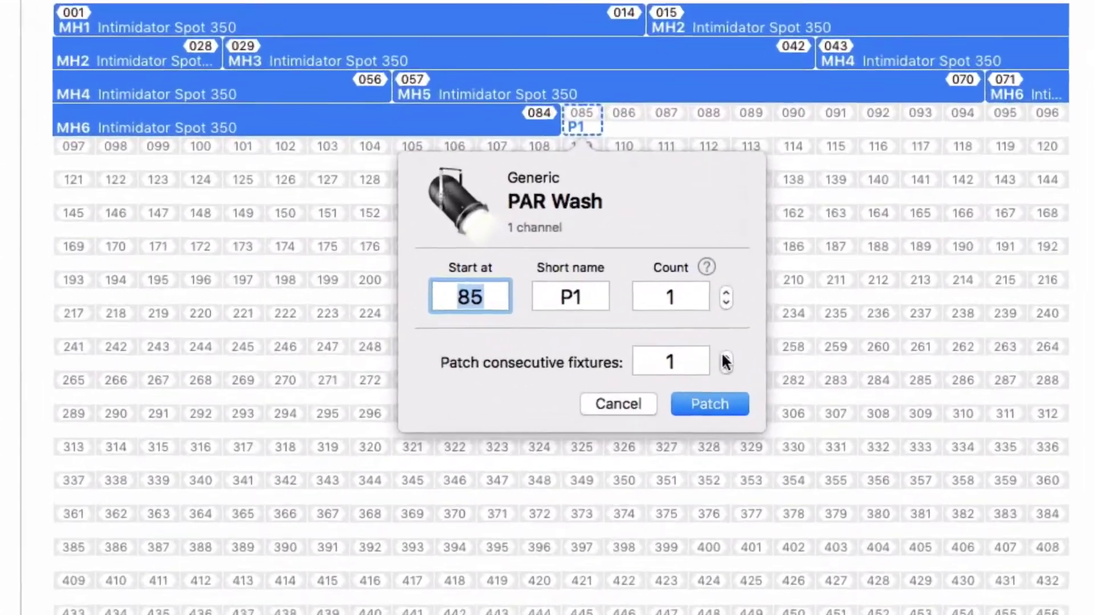
Patch four consecutive PAR Washes, P1–P4, on channels 085–088
{"action": "left_click", "coordinate": [780, 338]}
{"action": "left_click", "coordinate": [719, 359]}
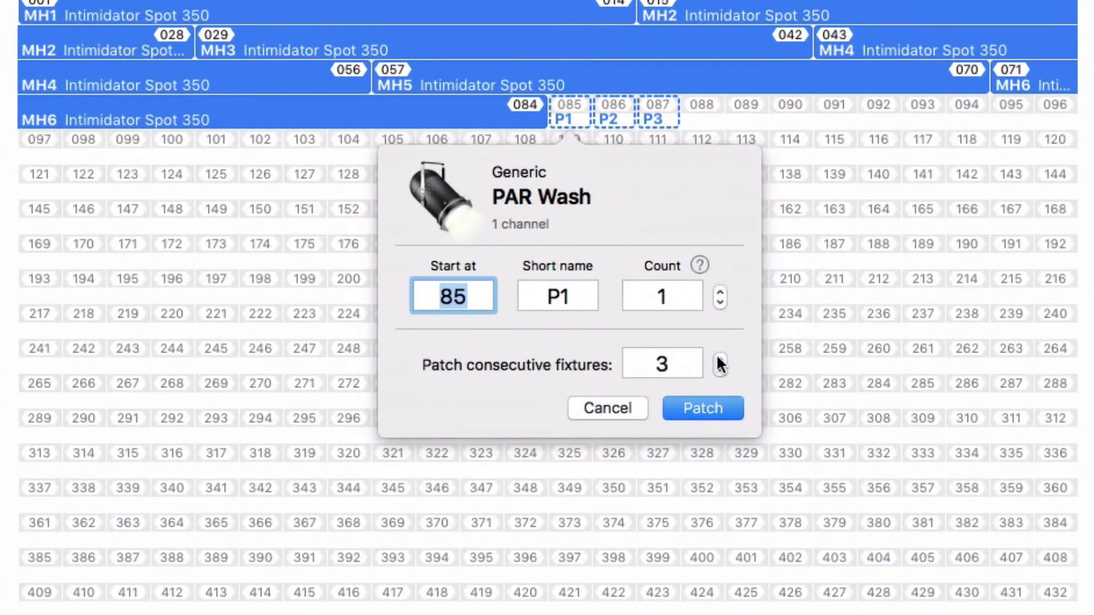
{"action": "left_click", "coordinate": [719, 359]}
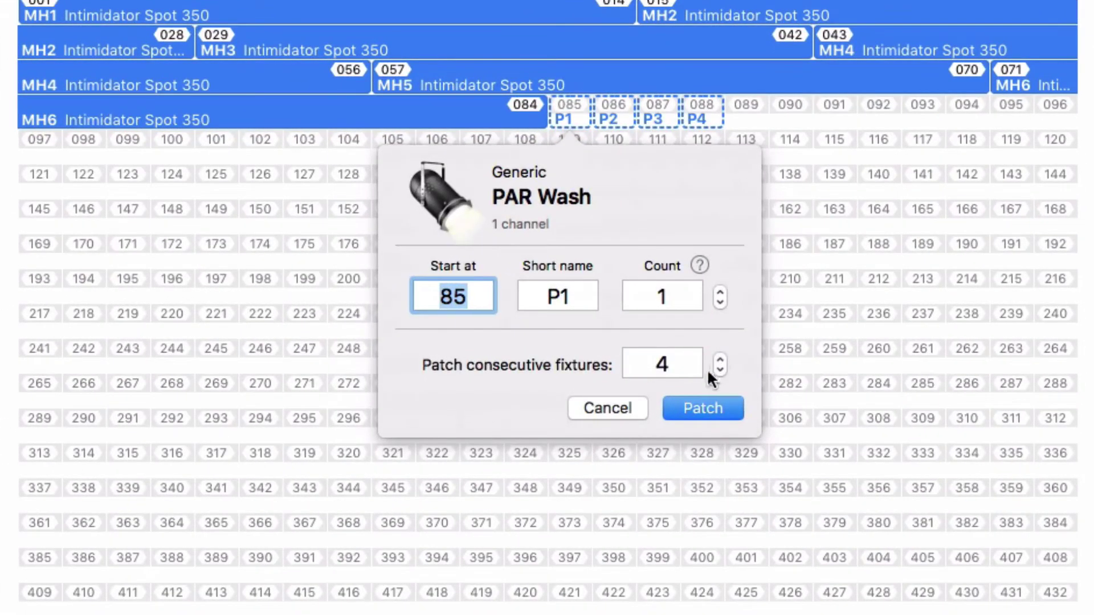
{"action": "left_click", "coordinate": [706, 411]}
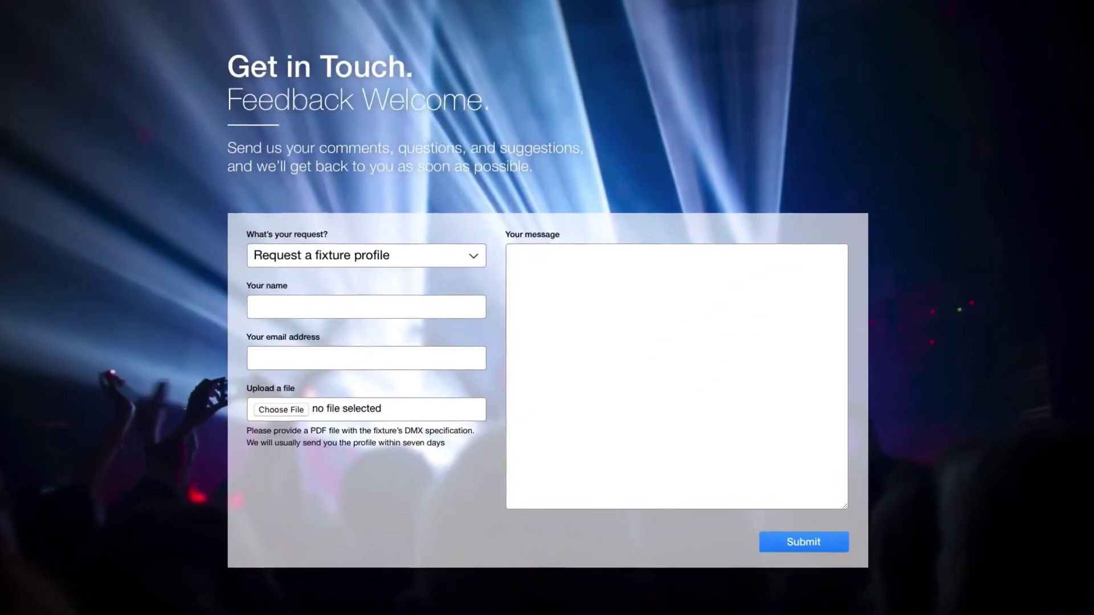
Write 'Dear Lightkey team, Please send me a profile for the attached fixture. Thanks!' and sign it
{"action": "type", "text": "Dear Lightkey team,"}
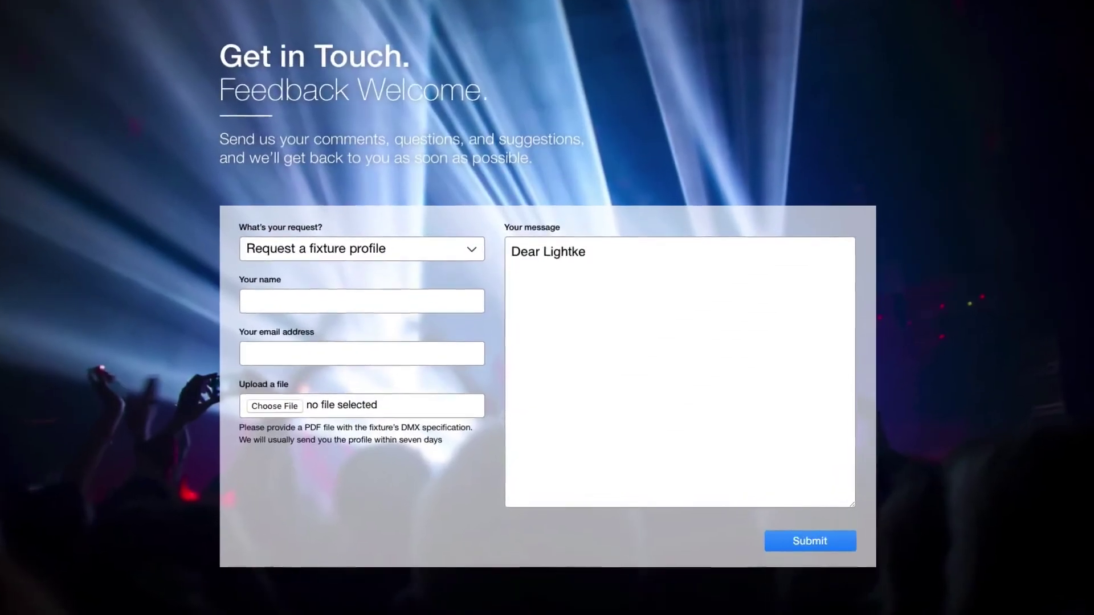
{"action": "key", "text": "Return"}
{"action": "key", "text": "Return"}
{"action": "type", "text": "Please send me a profile for the attached fixture. Thanks!"}
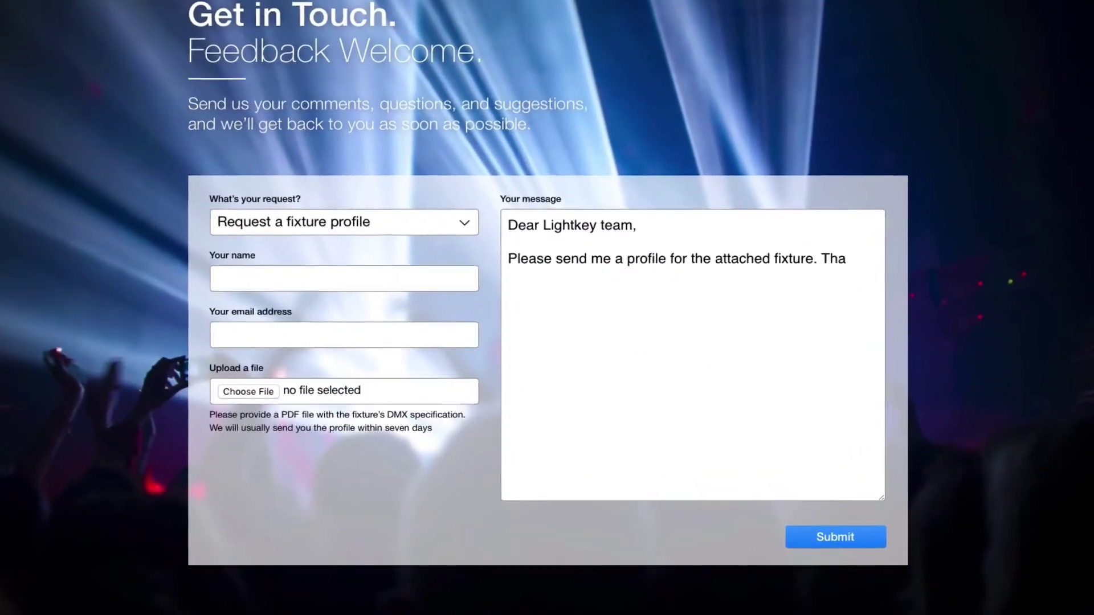
{"action": "key", "text": "Return"}
{"action": "key", "text": "Return"}
{"action": "type", "text": "Tim"}
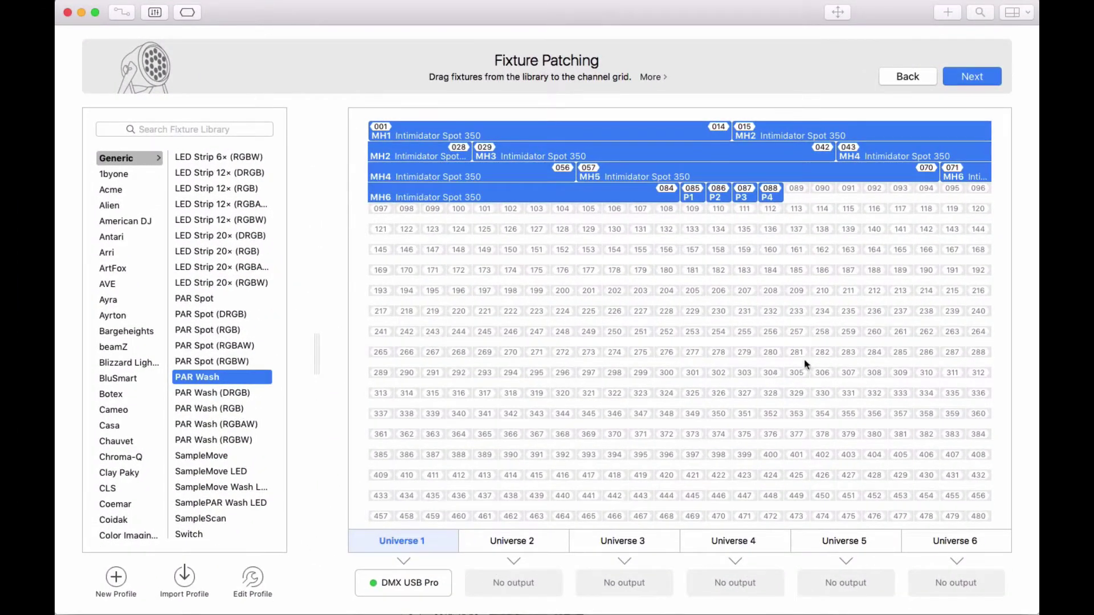
Finish fixture patching and continue to the Build Your Preview step
{"action": "left_click", "coordinate": [974, 81]}
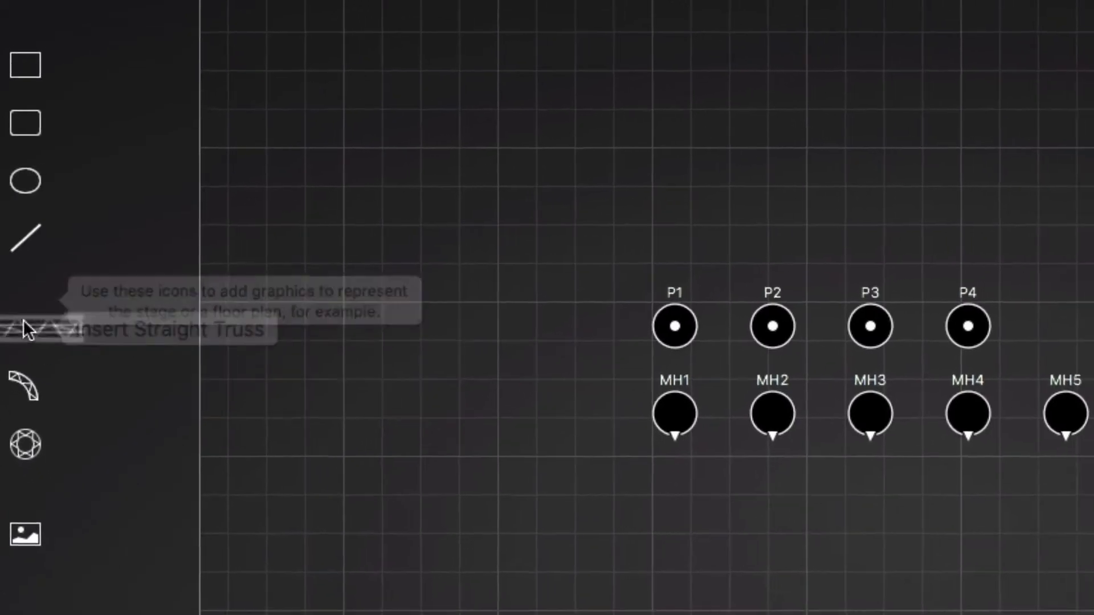
Add a straight truss angled at 44.2 degrees and mount MH1–MH3 on it
{"action": "left_click_drag", "start_coordinate": [24, 321], "coordinate": [555, 481]}
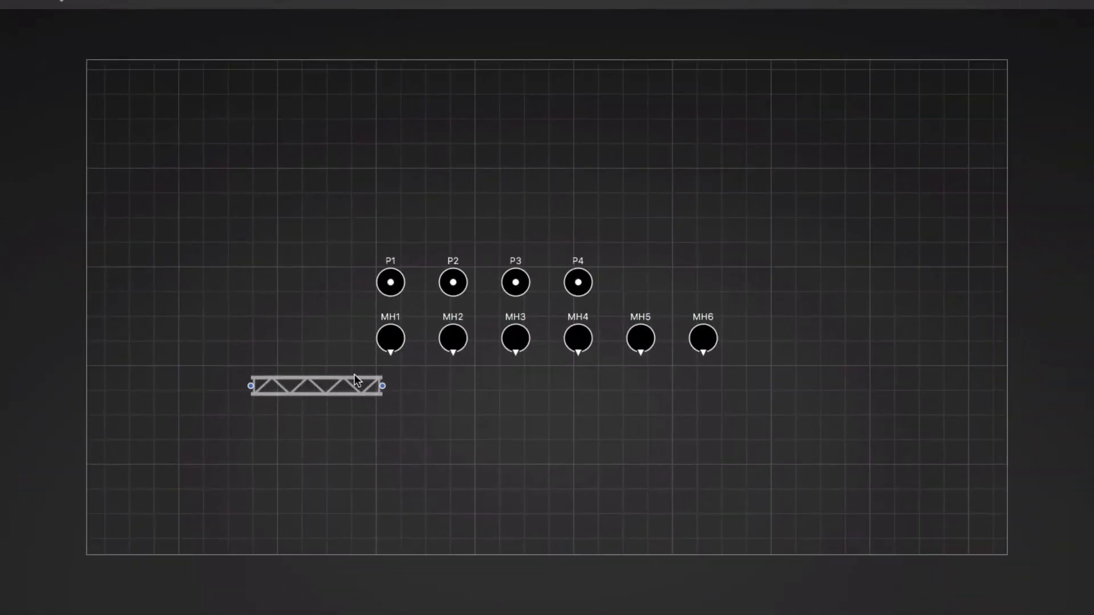
{"action": "left_click_drag", "start_coordinate": [381, 380], "coordinate": [504, 142]}
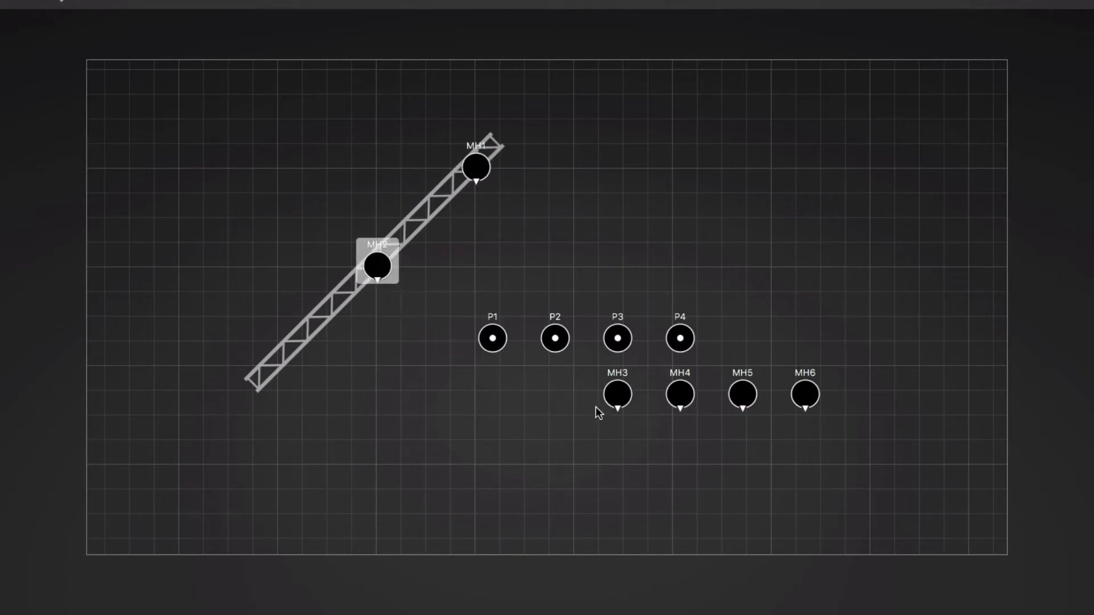
{"action": "left_click_drag", "start_coordinate": [615, 393], "coordinate": [275, 359]}
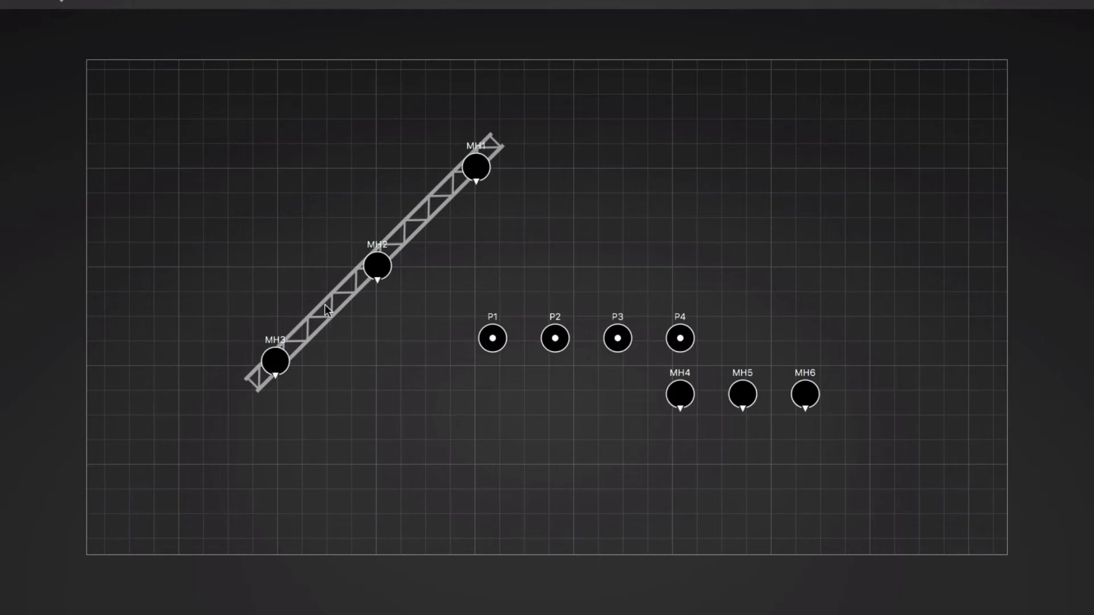
Duplicate the truss at 121.1 degrees, mount MH4–MH6 on it, and select P1–P4
{"action": "left_click_drag", "start_coordinate": [325, 306], "coordinate": [707, 307]}
{"action": "left_click_drag", "start_coordinate": [882, 139], "coordinate": [659, 162]}
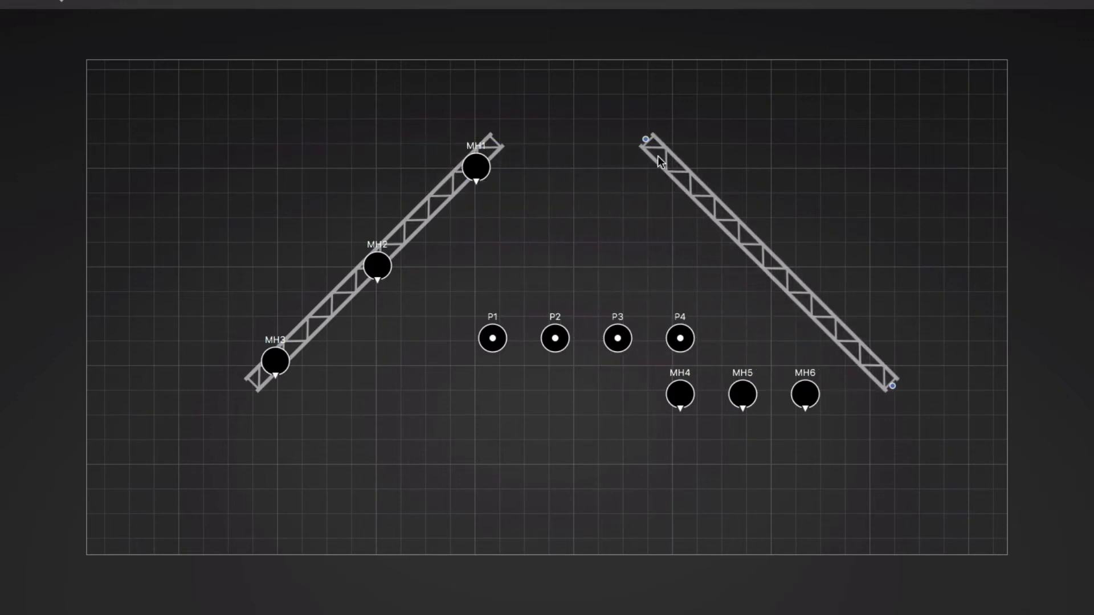
{"action": "left_click_drag", "start_coordinate": [688, 371], "coordinate": [671, 167]}
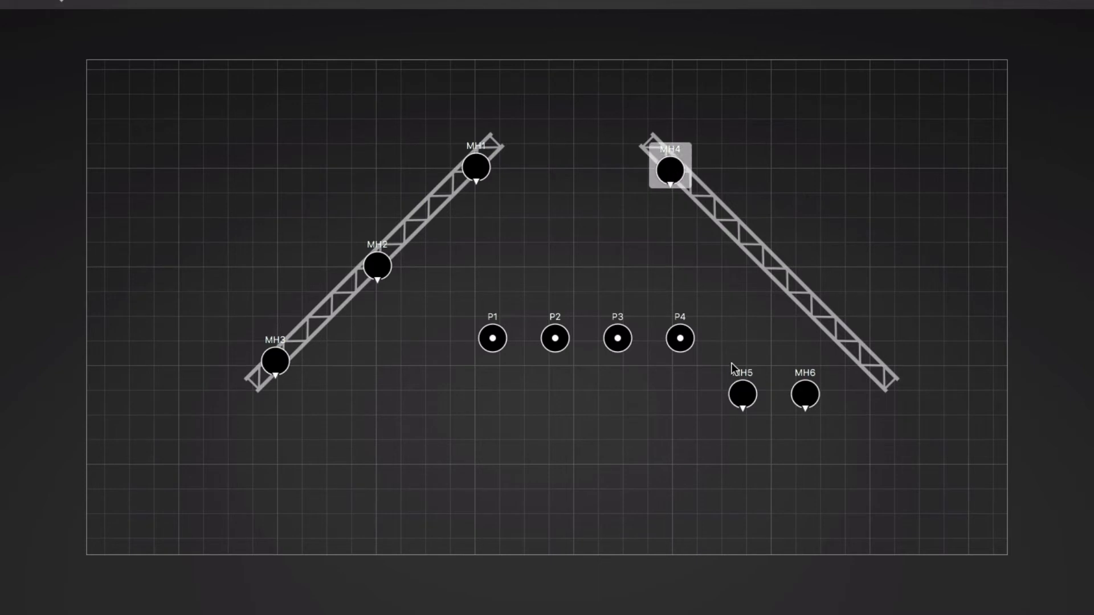
{"action": "left_click_drag", "start_coordinate": [740, 390], "coordinate": [772, 270]}
{"action": "left_click_drag", "start_coordinate": [803, 391], "coordinate": [868, 375]}
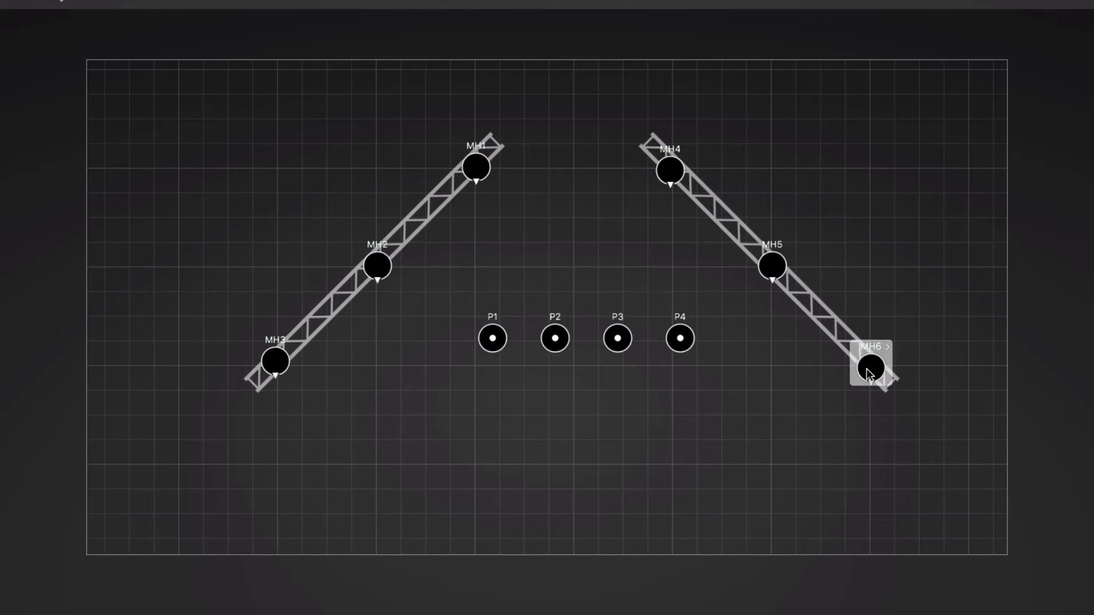
{"action": "left_click_drag", "start_coordinate": [746, 384], "coordinate": [476, 402]}
Place a horizontal straight truss beneath P1–P4 and continue to Fixture Groups
{"action": "left_click", "coordinate": [429, 388]}
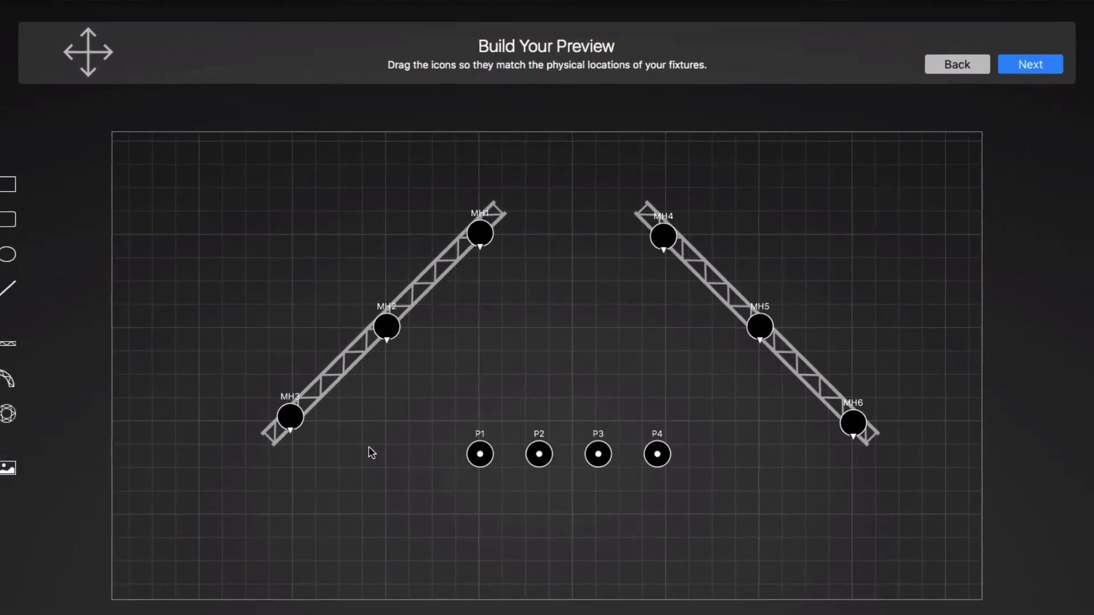
{"action": "left_click_drag", "start_coordinate": [19, 365], "coordinate": [705, 469]}
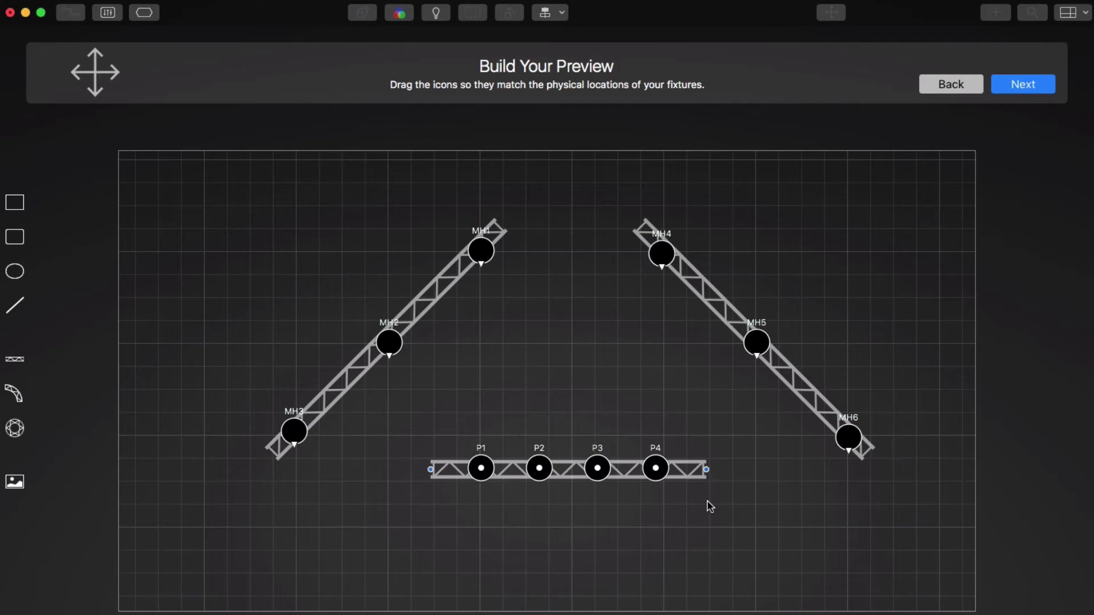
{"action": "left_click", "coordinate": [1023, 85]}
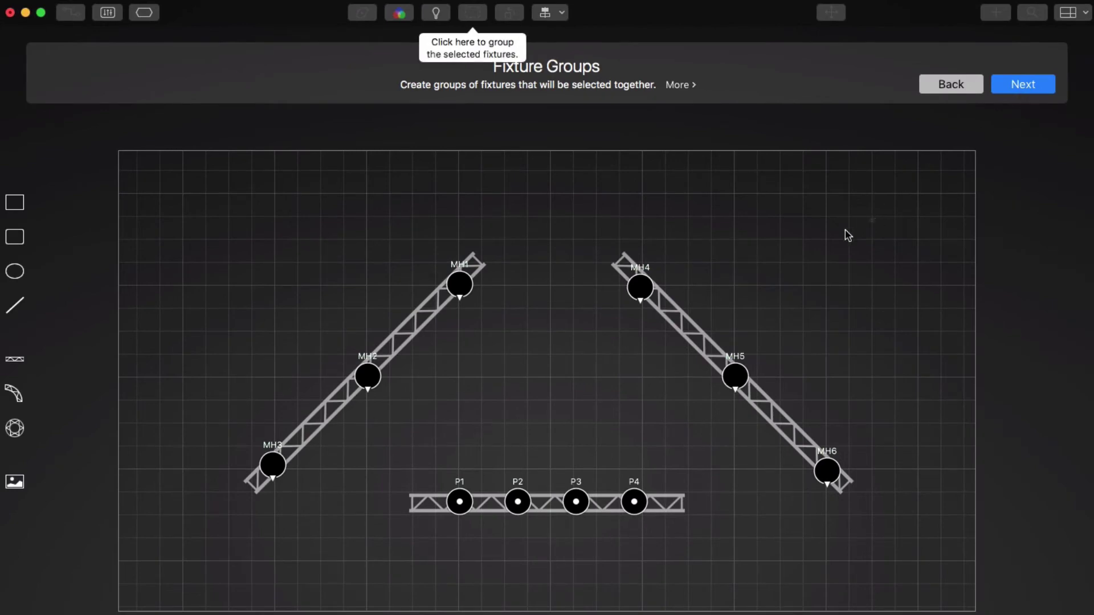
Group MH1–MH6 together and P1–P4 together, then advance to Light Beam Directions
{"action": "left_click_drag", "start_coordinate": [876, 218], "coordinate": [231, 474]}
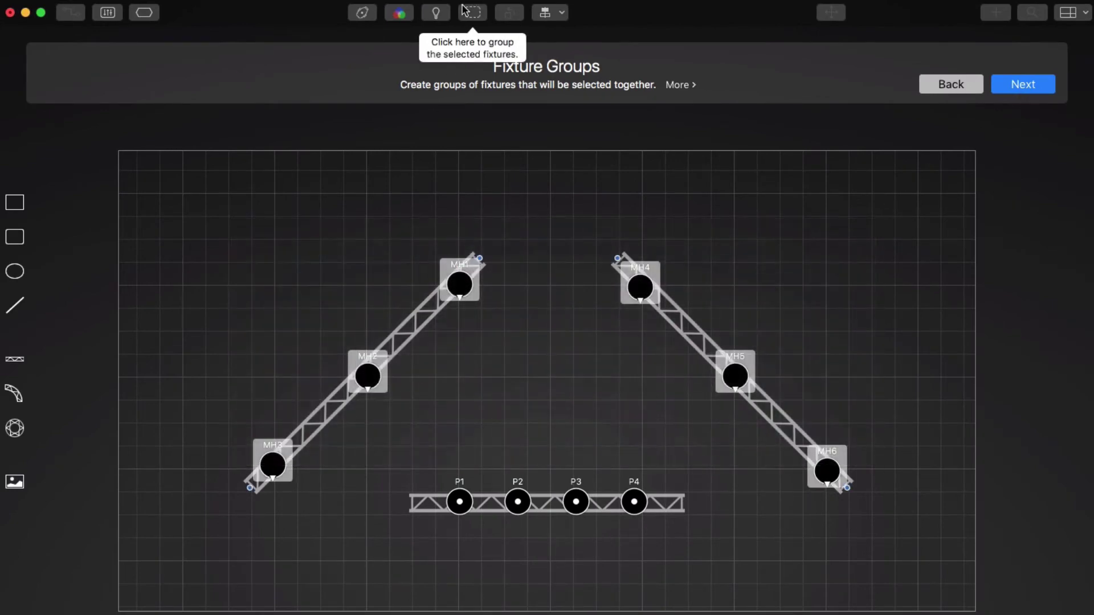
{"action": "left_click", "coordinate": [483, 19]}
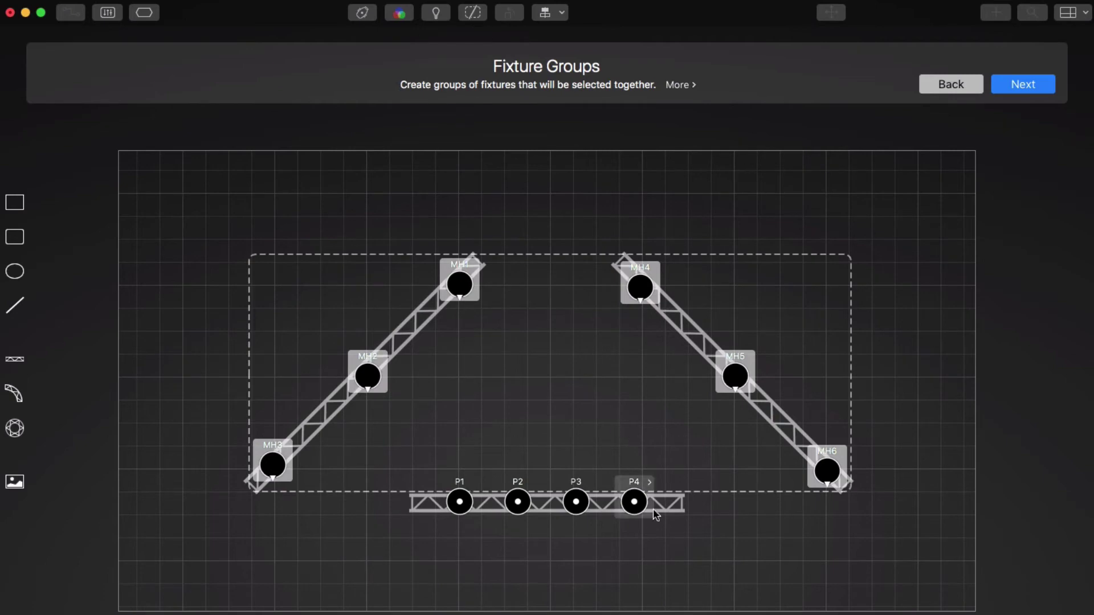
{"action": "left_click_drag", "start_coordinate": [670, 550], "coordinate": [451, 469]}
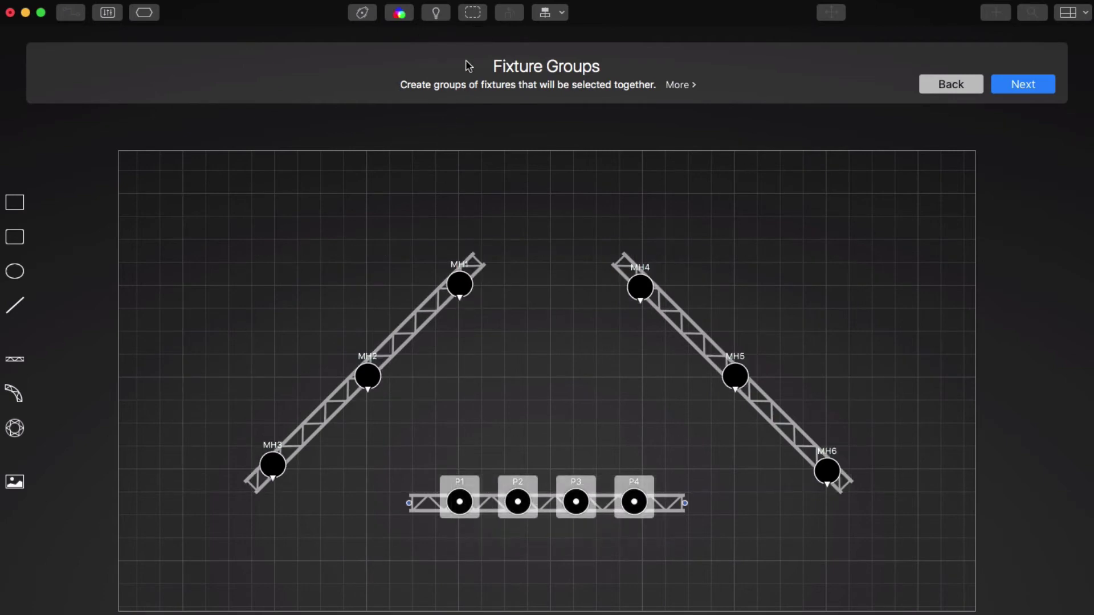
{"action": "left_click", "coordinate": [476, 19]}
{"action": "left_click", "coordinate": [1029, 91]}
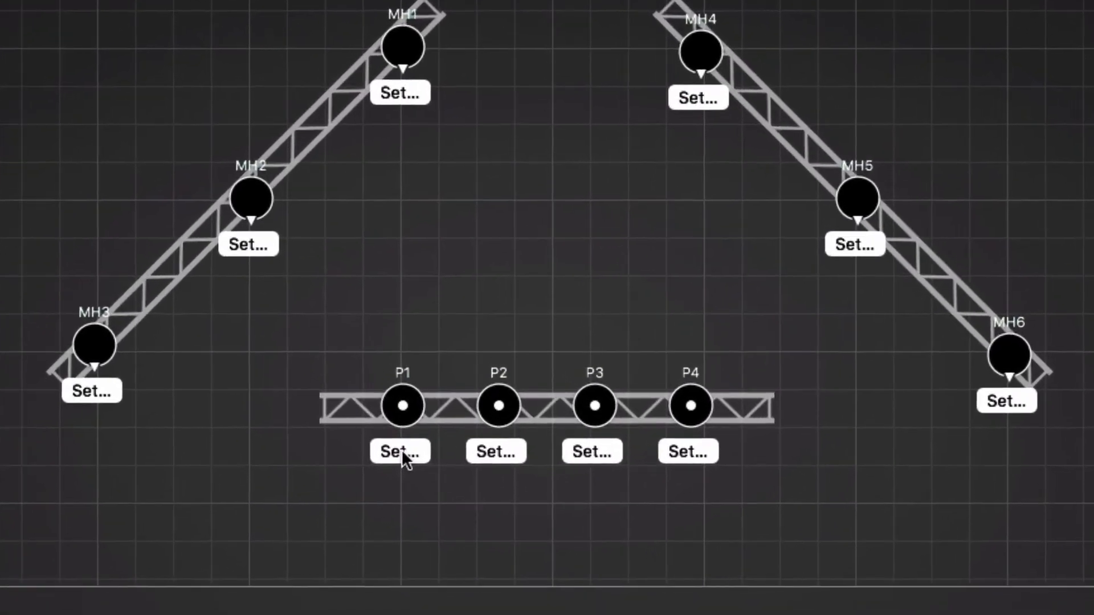
Give the P1–P4 group a radial straight-down beam direction and confirm it
{"action": "left_click", "coordinate": [400, 403]}
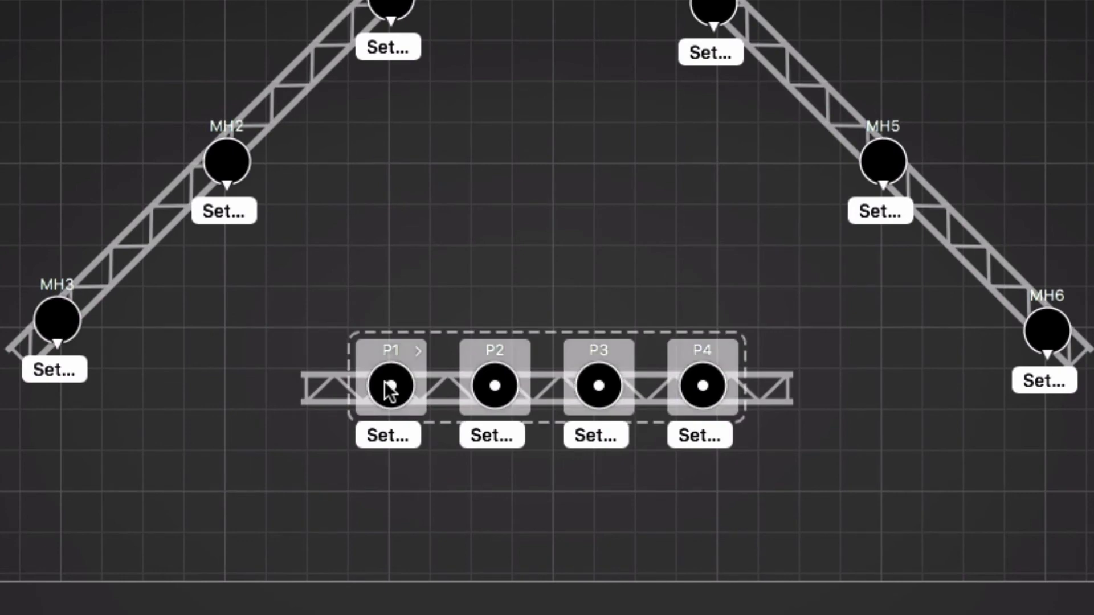
{"action": "left_click", "coordinate": [388, 435]}
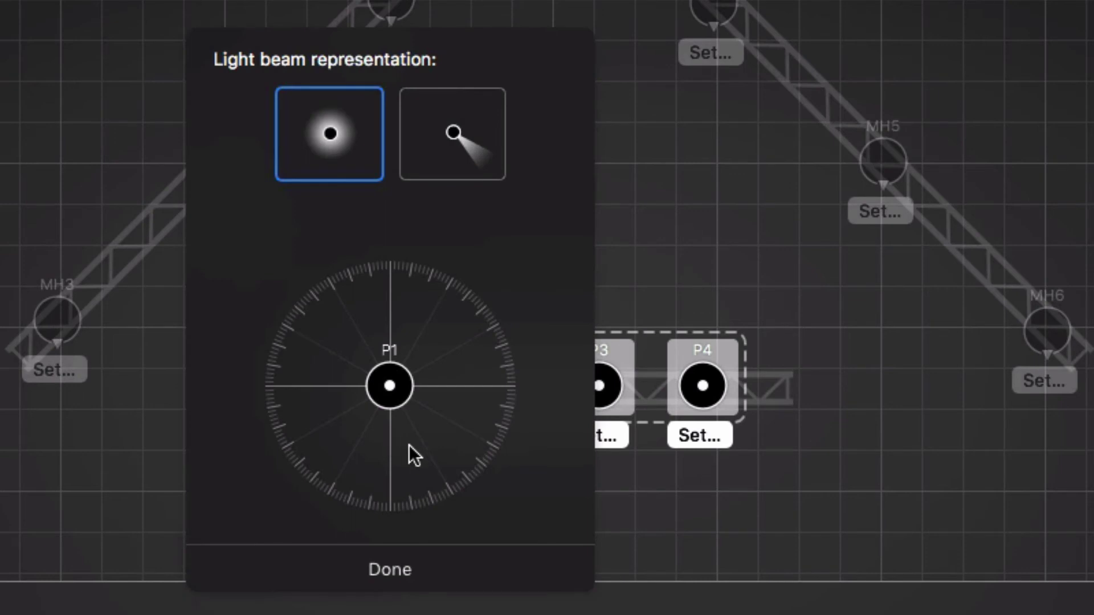
{"action": "left_click", "coordinate": [357, 172]}
{"action": "left_click", "coordinate": [483, 564]}
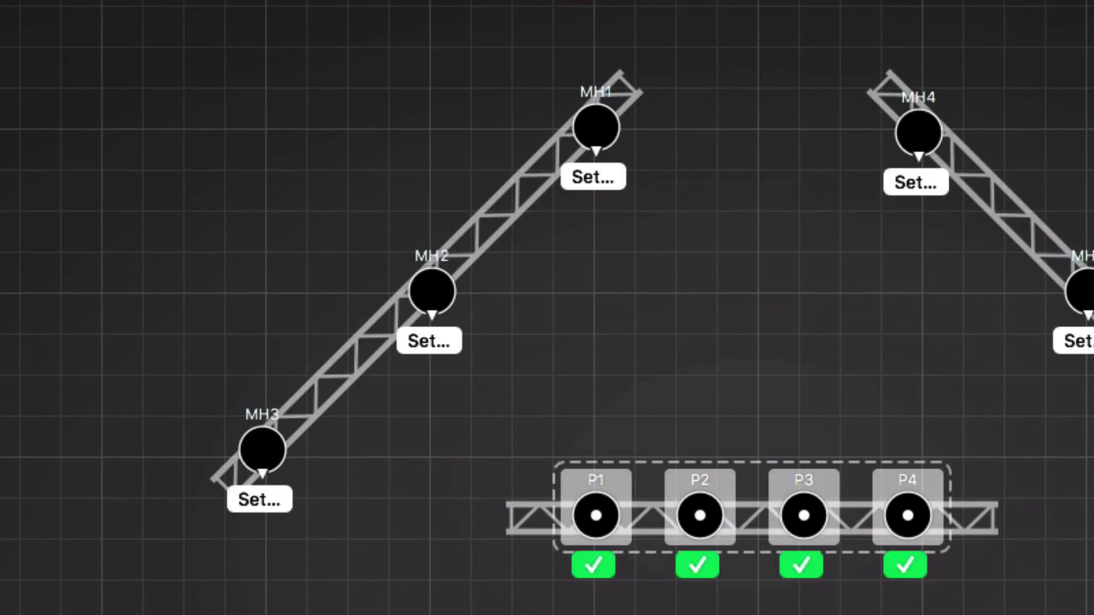
Calibrate MH1–MH3 together with home pan toward the lower right, ceiling-mounted, top-view perspective
{"action": "left_click", "coordinate": [608, 132]}
{"action": "left_click", "coordinate": [439, 288], "text": "shift"}
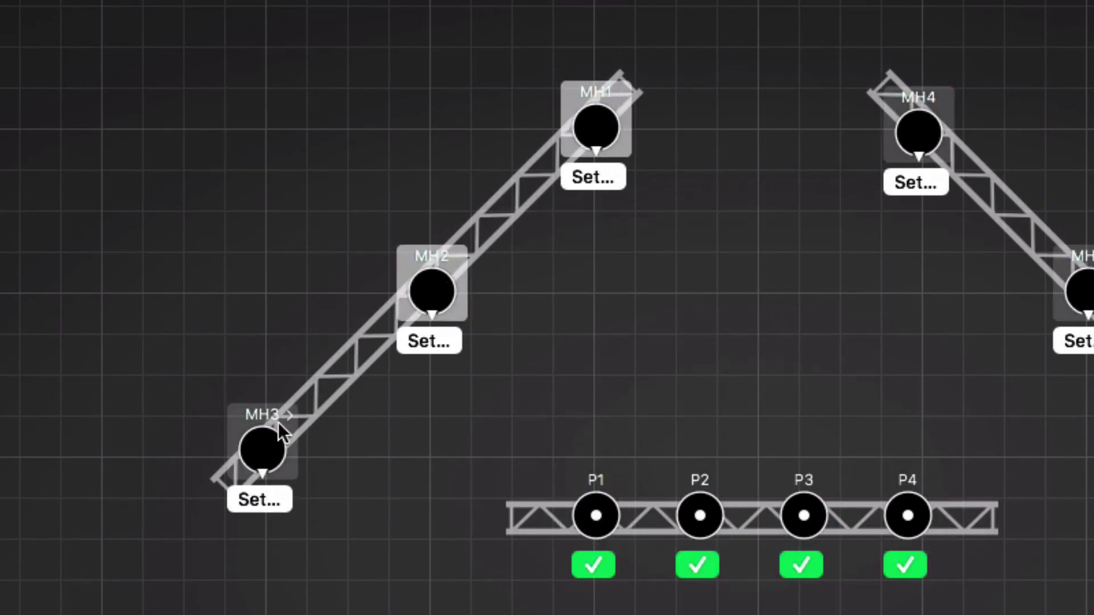
{"action": "left_click", "coordinate": [268, 447], "text": "shift"}
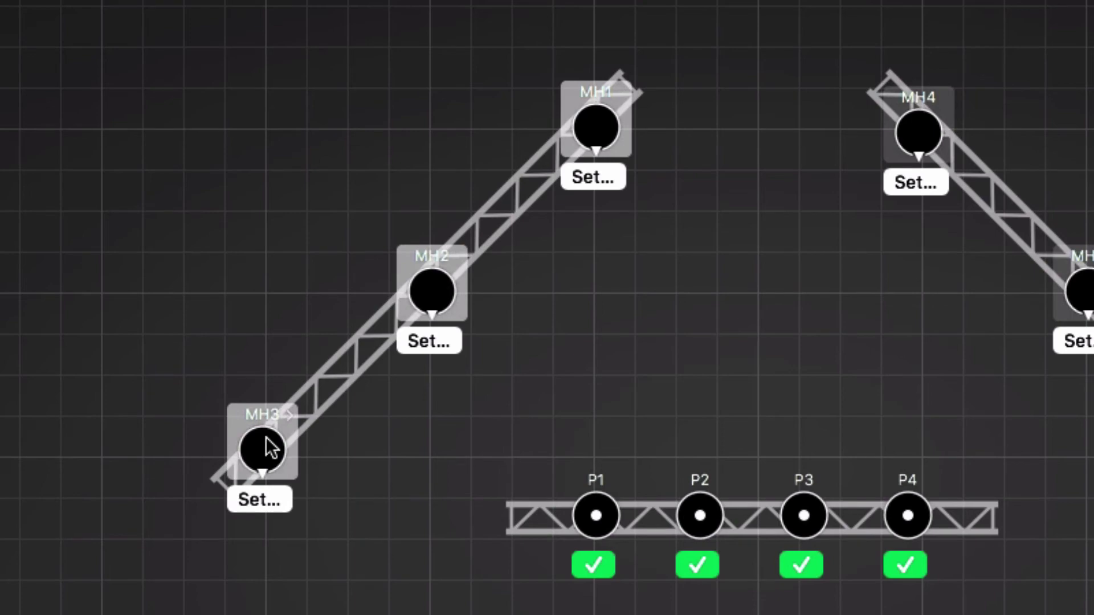
{"action": "left_click", "coordinate": [272, 498]}
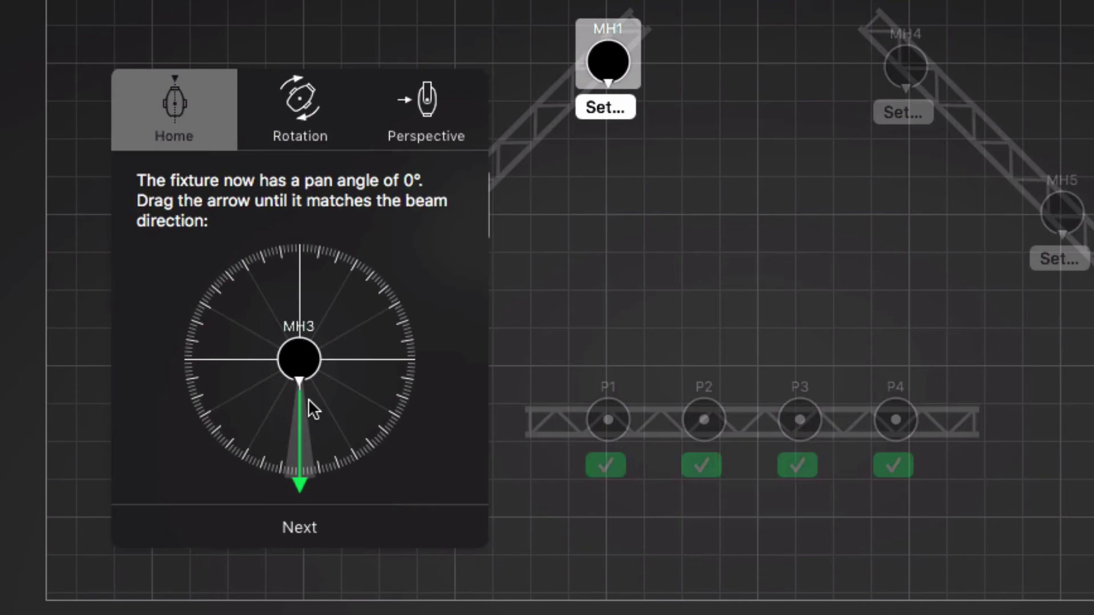
{"action": "left_click_drag", "start_coordinate": [350, 414], "coordinate": [366, 421]}
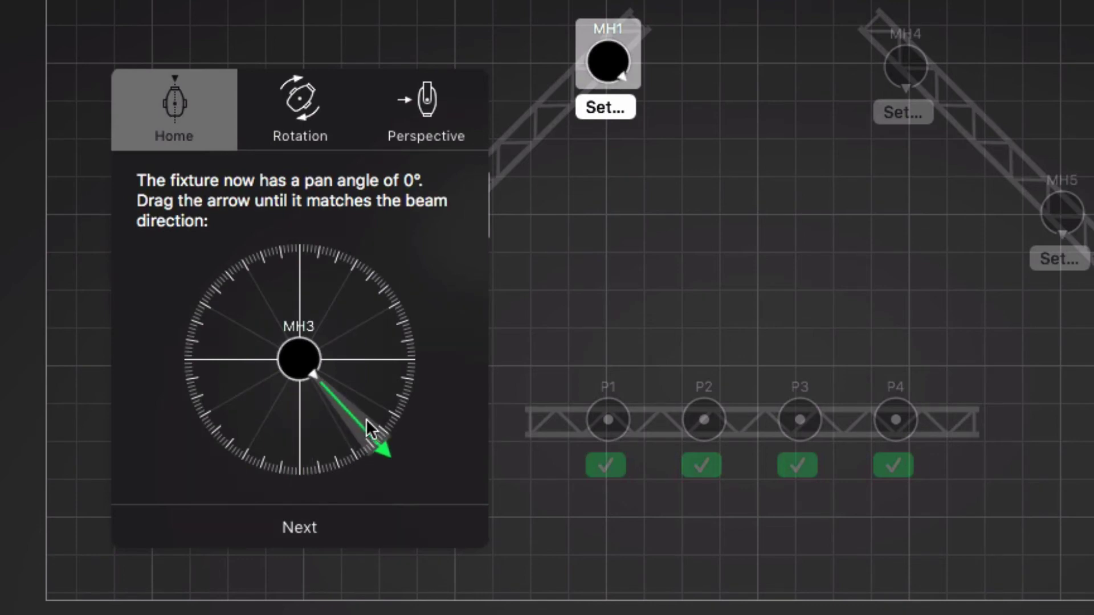
{"action": "left_click", "coordinate": [403, 519]}
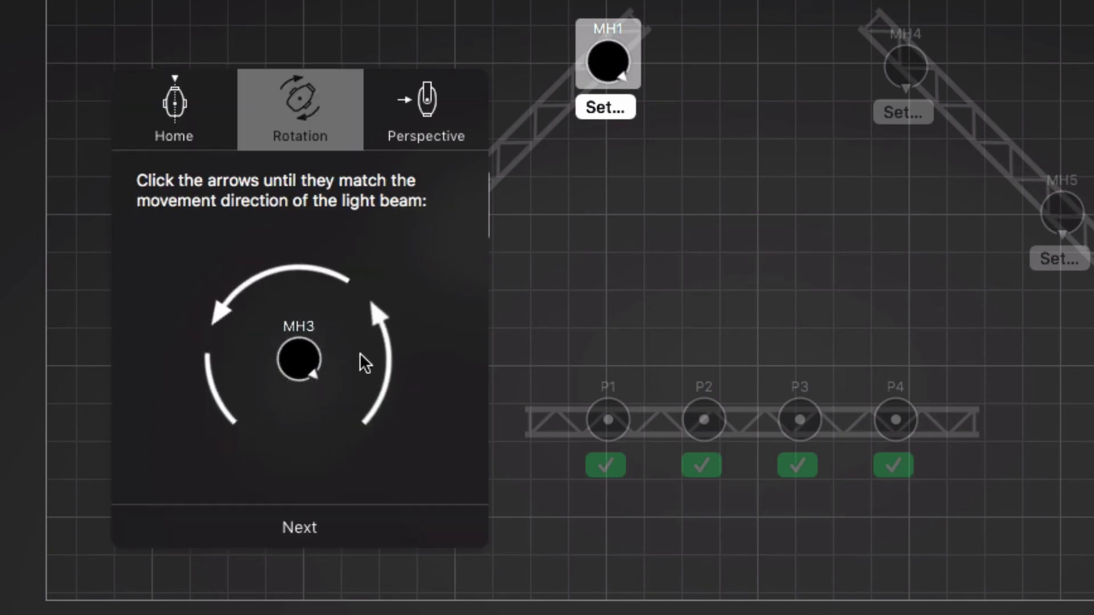
{"action": "left_click", "coordinate": [434, 521]}
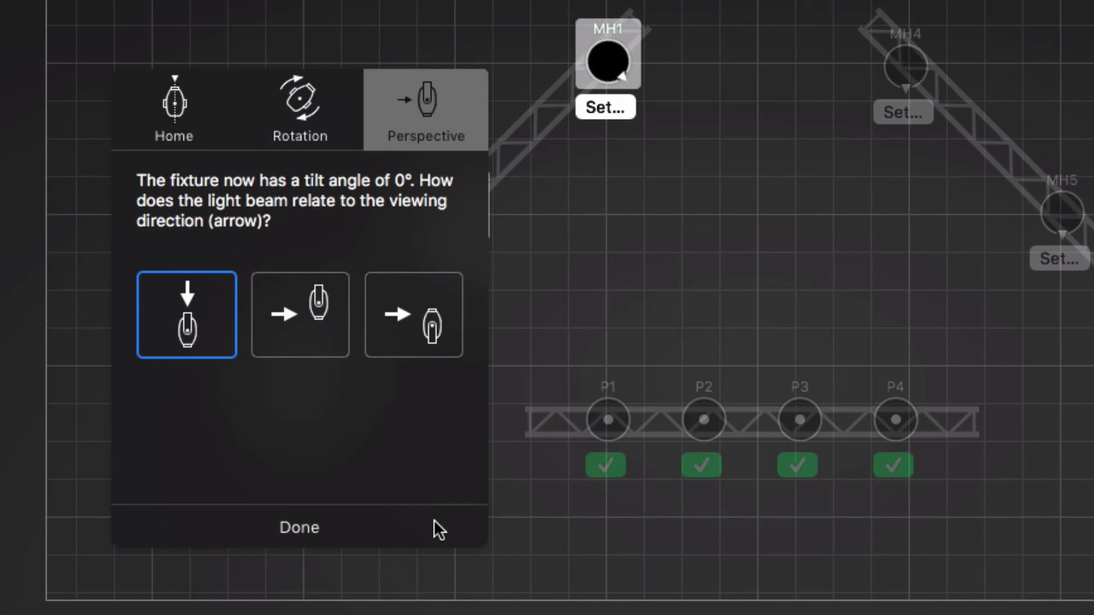
{"action": "mouse_move", "coordinate": [209, 338]}
{"action": "left_click", "coordinate": [415, 530]}
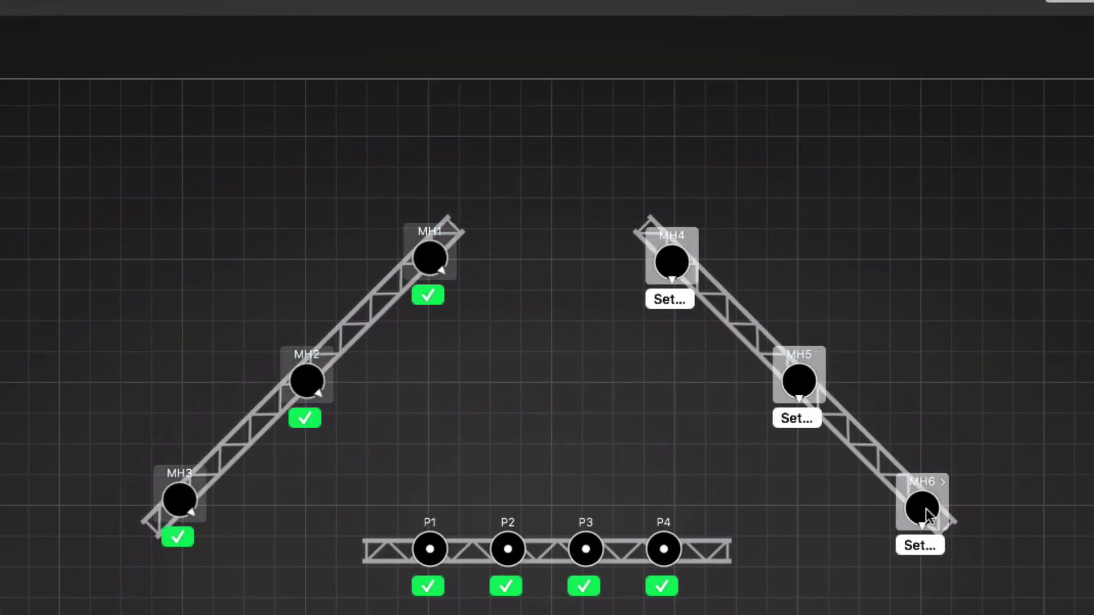
Calibrate MH4–MH6 with their home pan pointing toward the lower left
{"action": "left_click", "coordinate": [668, 300]}
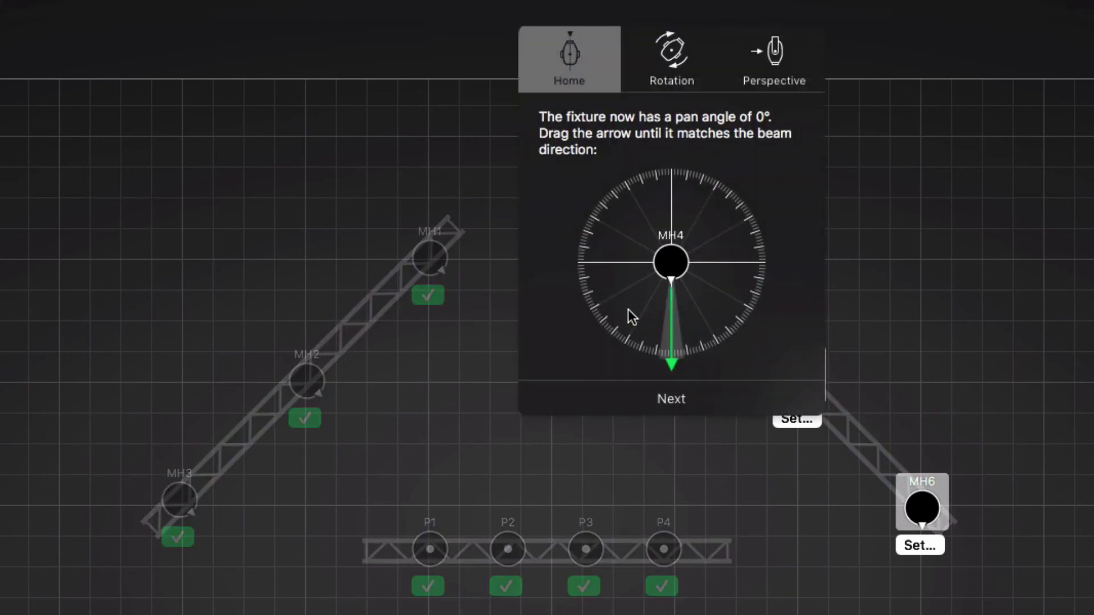
{"action": "left_click_drag", "start_coordinate": [628, 309], "coordinate": [620, 311]}
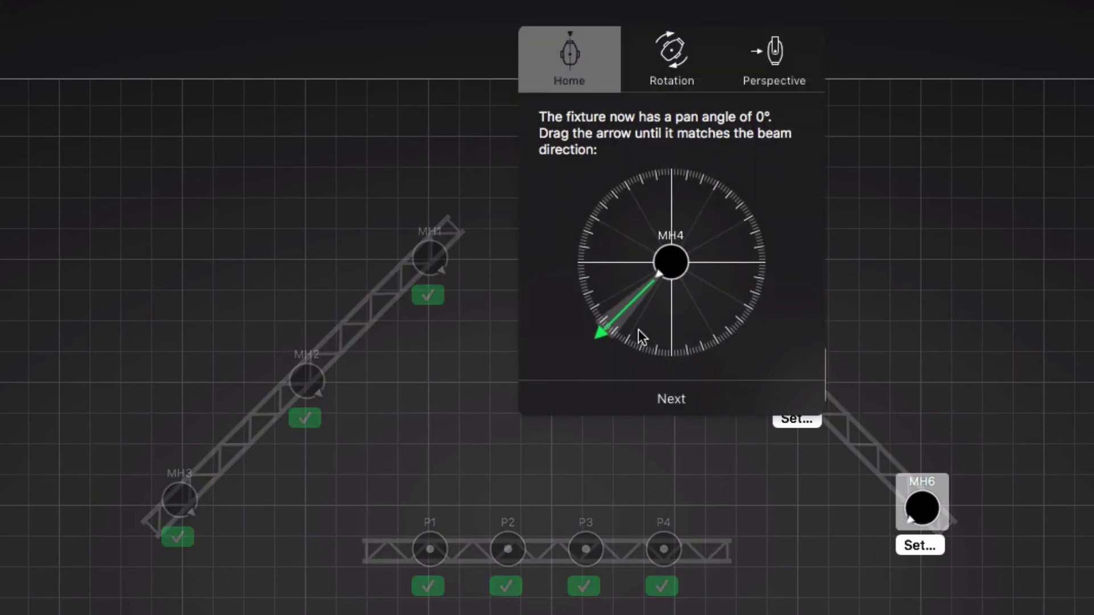
{"action": "left_click", "coordinate": [743, 398]}
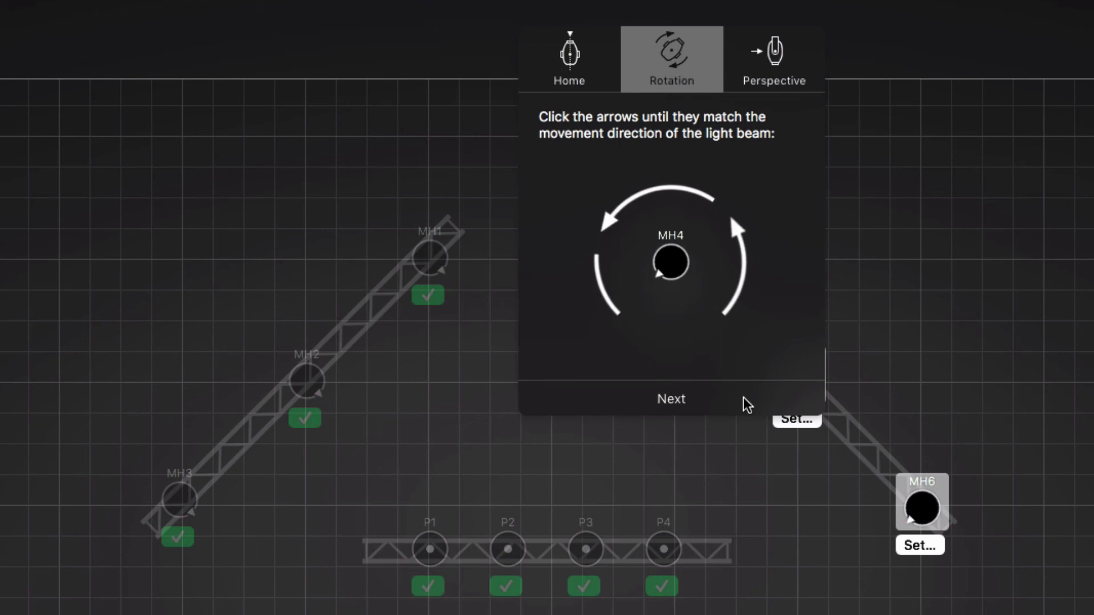
{"action": "left_click", "coordinate": [743, 397]}
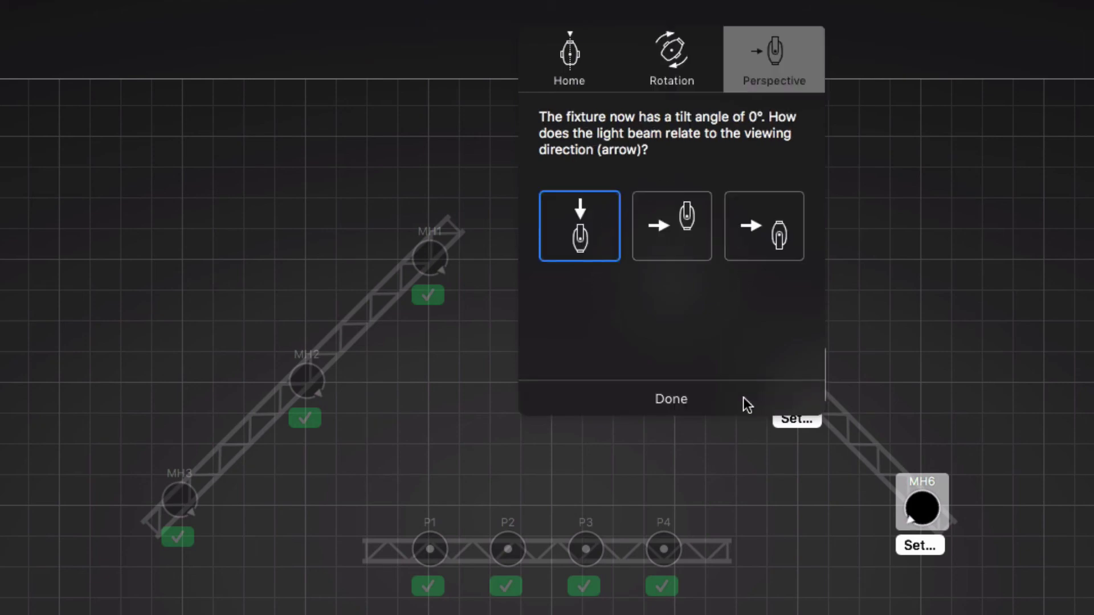
{"action": "left_click", "coordinate": [743, 398]}
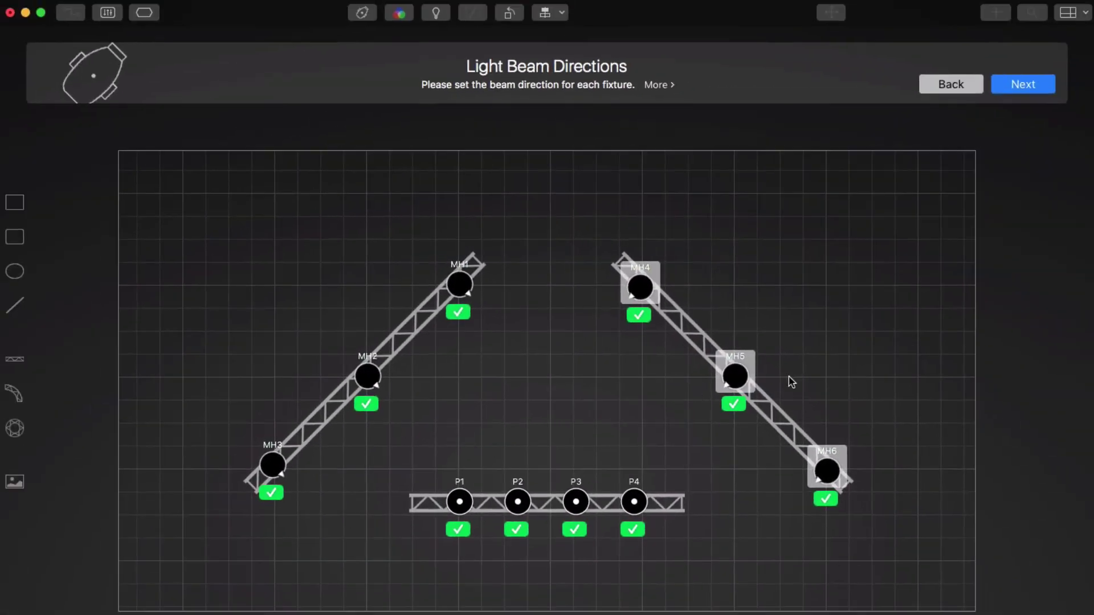
Go to Light Beam Colors and set PARs P1–P4 to 100% saturated yellow at 60° hue
{"action": "left_click", "coordinate": [1021, 86]}
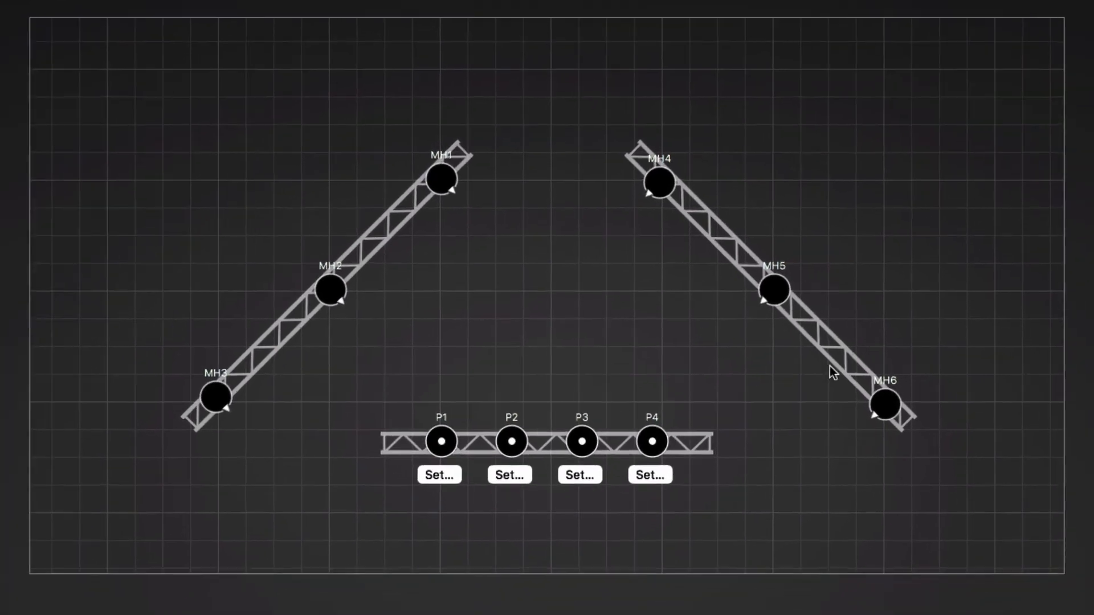
{"action": "left_click", "coordinate": [634, 505]}
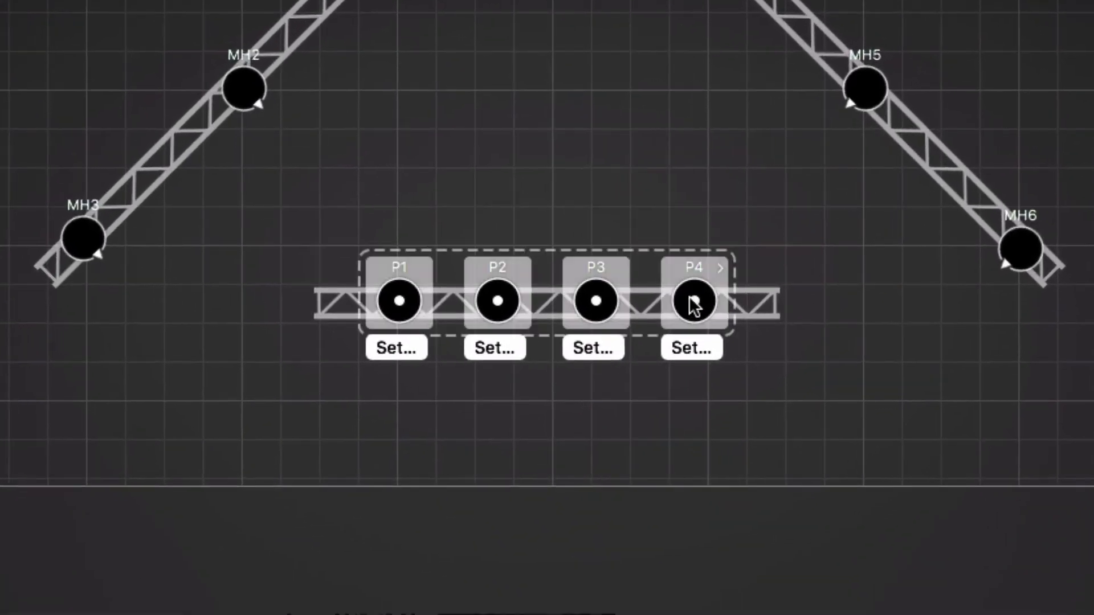
{"action": "left_click", "coordinate": [690, 348]}
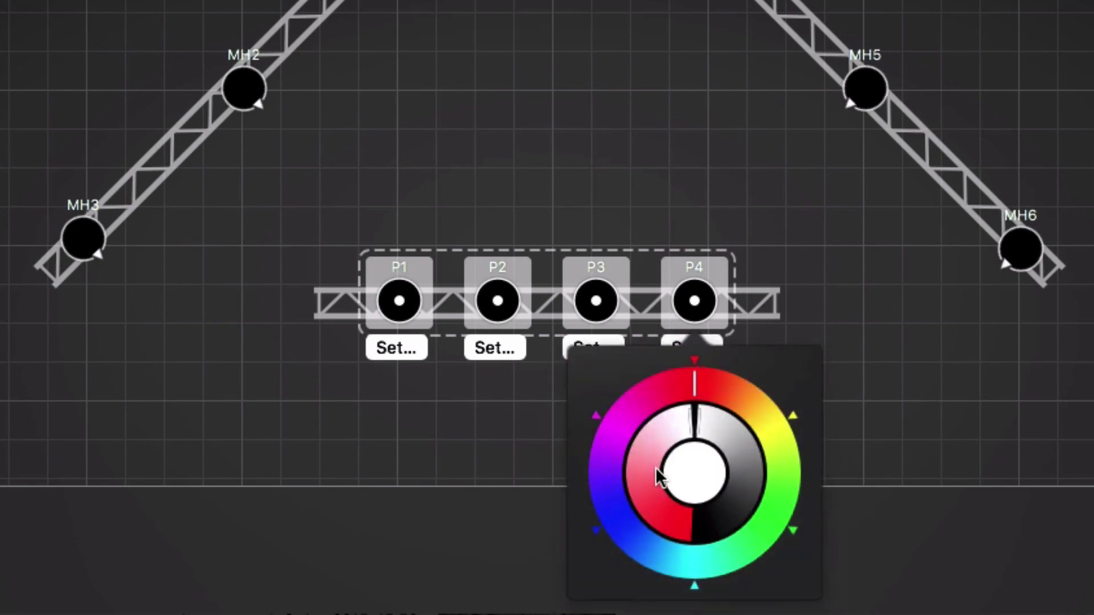
{"action": "left_click_drag", "start_coordinate": [656, 467], "coordinate": [742, 493]}
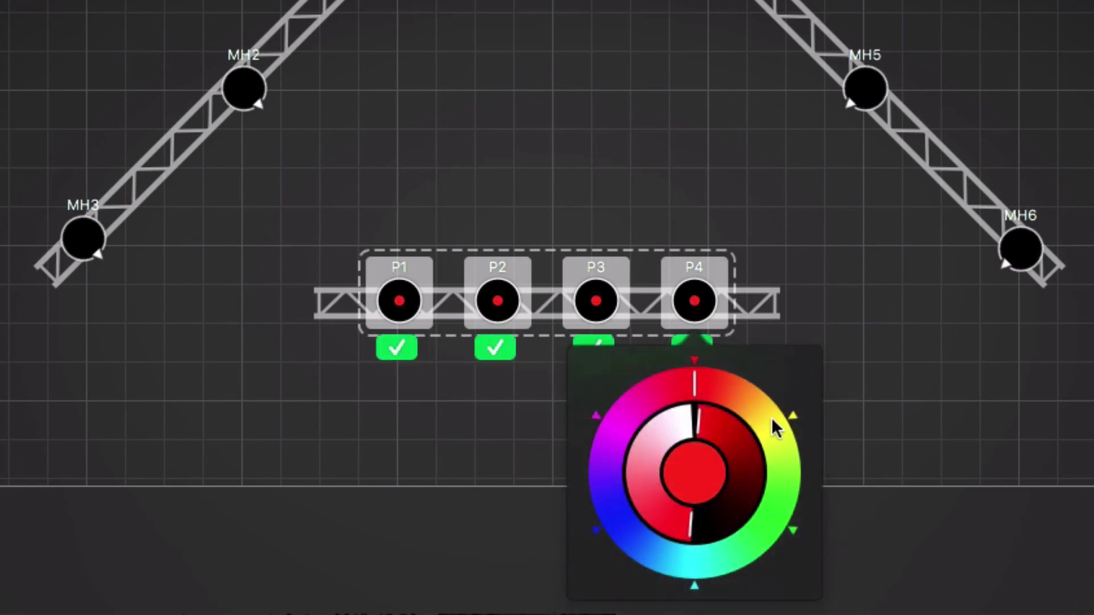
{"action": "left_click_drag", "start_coordinate": [772, 422], "coordinate": [775, 421]}
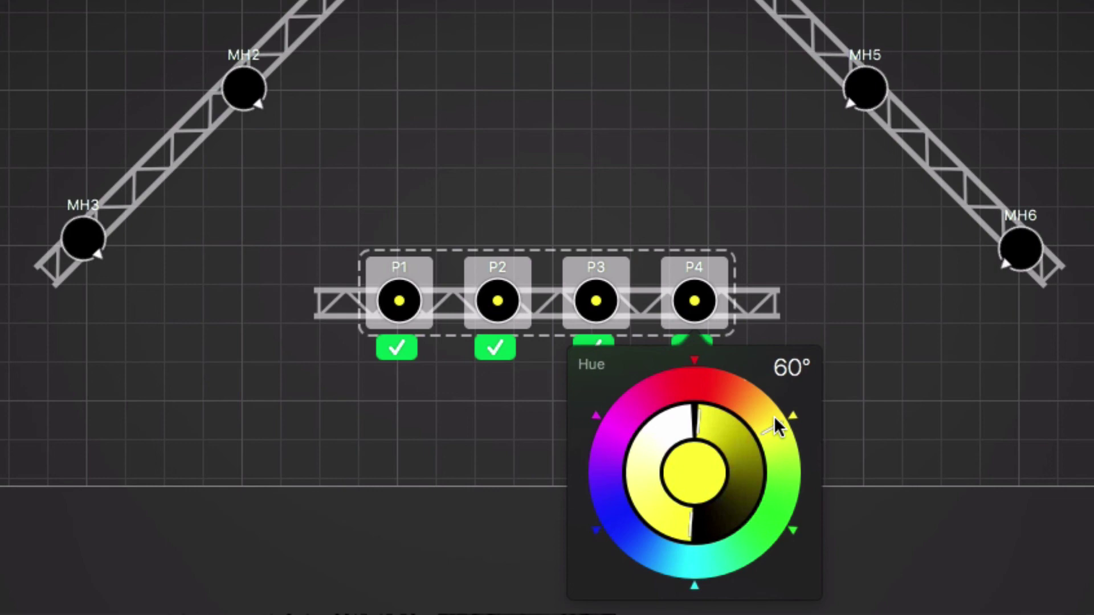
{"action": "left_click", "coordinate": [772, 305]}
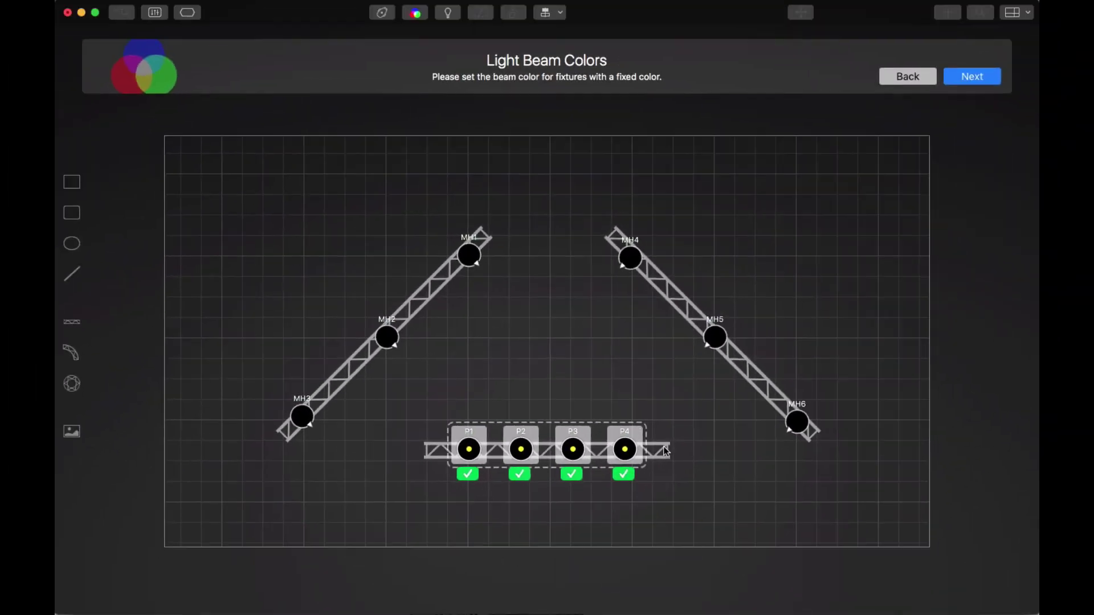
Reach the wizard's final That's It page and finish with Go! to open the design workspace
{"action": "left_click", "coordinate": [971, 82]}
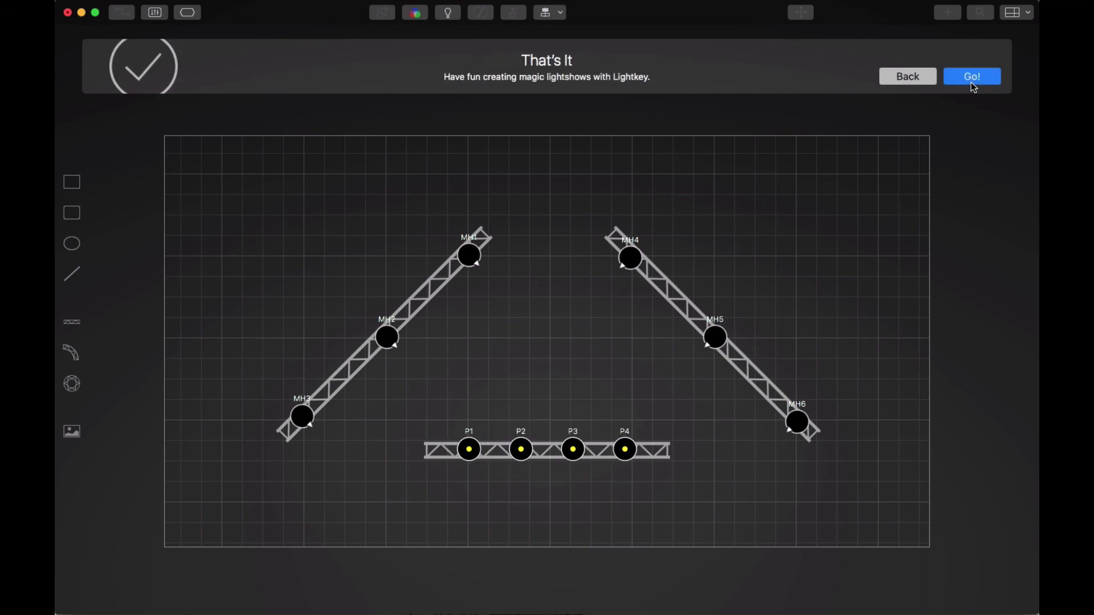
{"action": "left_click", "coordinate": [972, 78]}
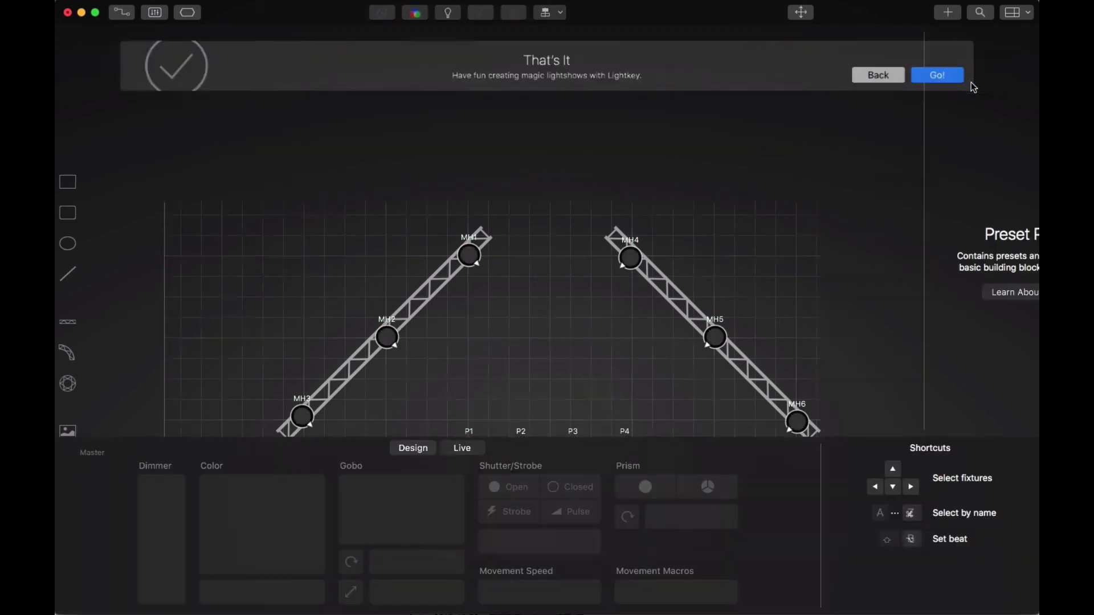